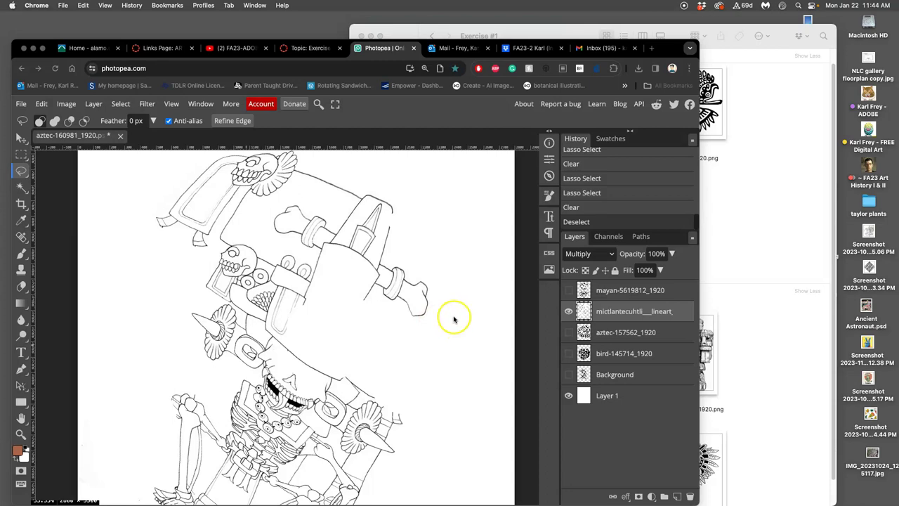
Check Canvas Size, then confirm the image size at 8 × 10 inches and 350 DPI
drag(674, 50, 684, 47)
key(super+minus)
key(super+minus)
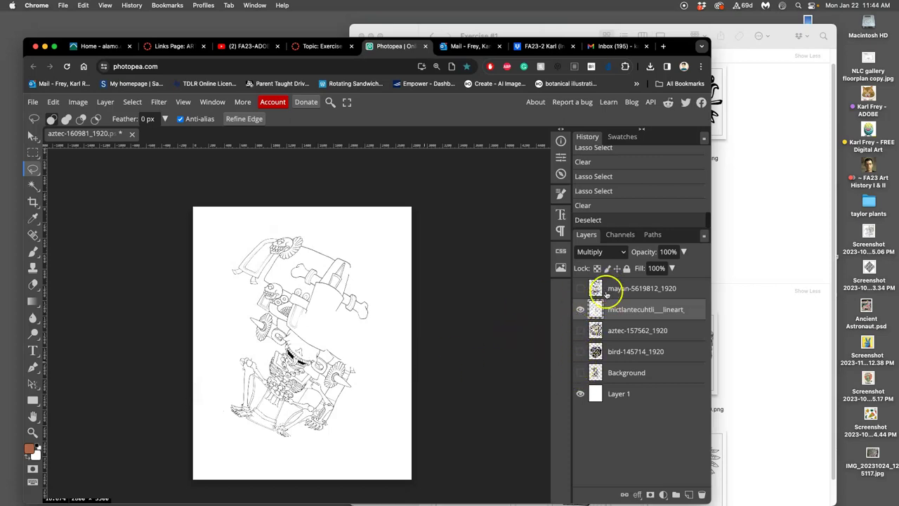
click(78, 102)
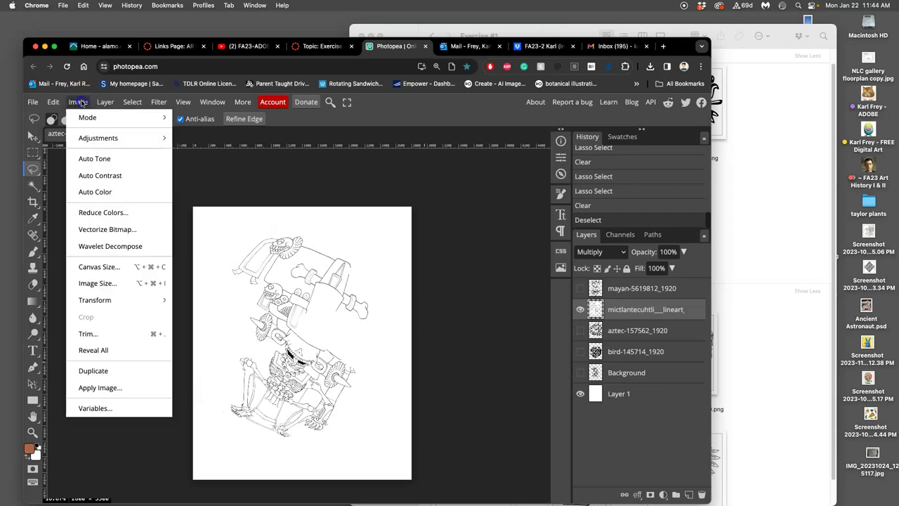
click(98, 266)
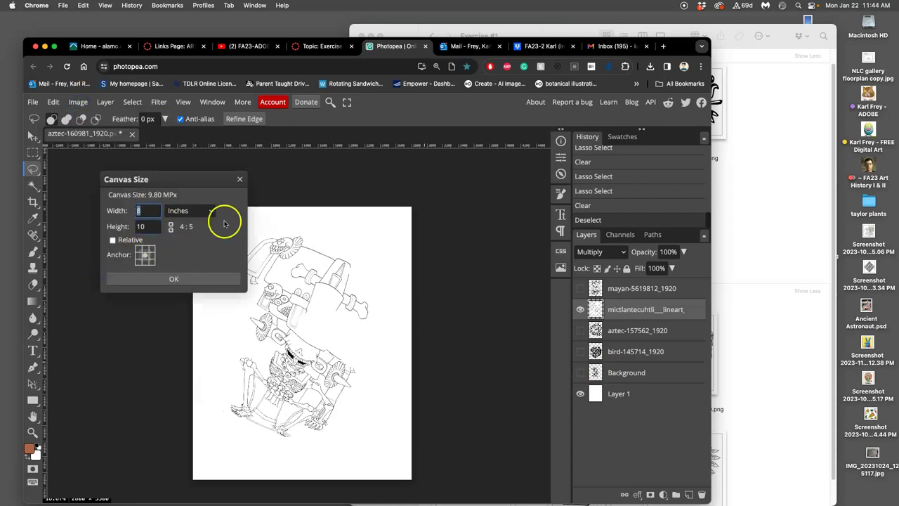
click(240, 179)
click(78, 102)
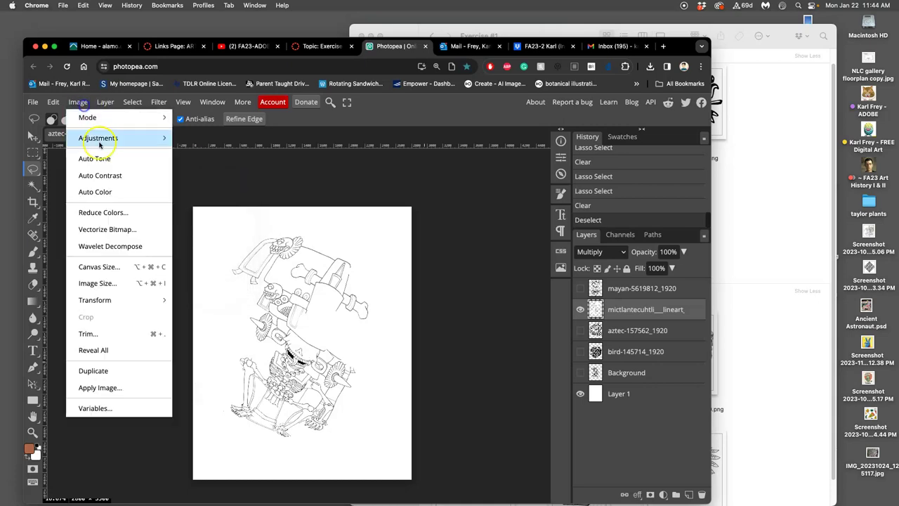
click(98, 283)
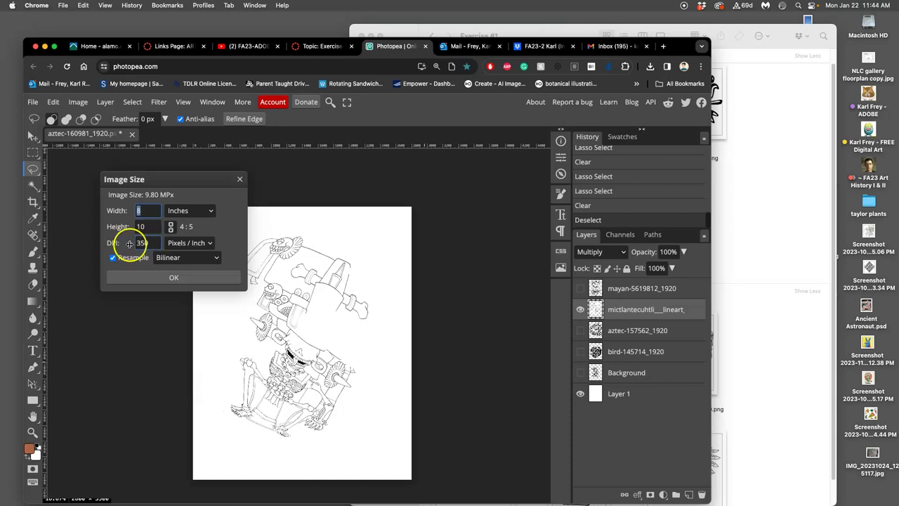
click(166, 278)
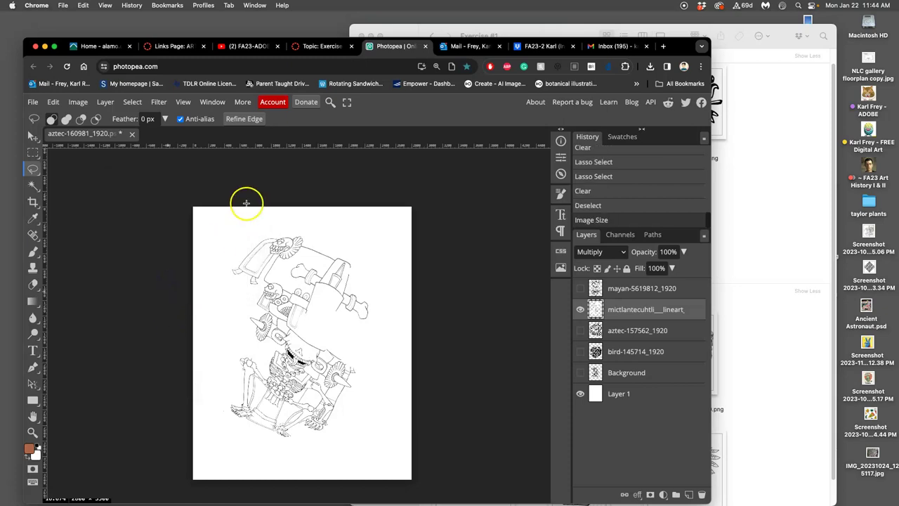
Save the collage to the Desktop as a PSD named with the student's name plus 'Exercise #1- Aztec Jumble'
click(32, 102)
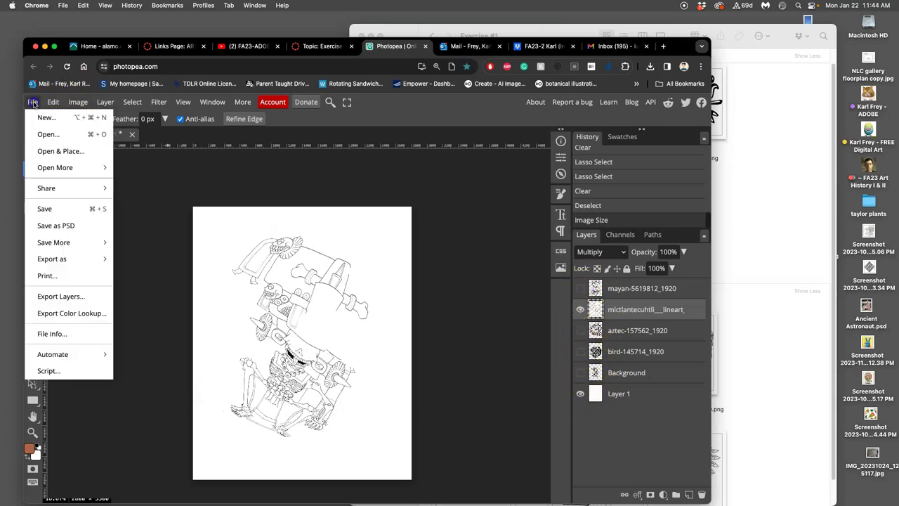
click(56, 225)
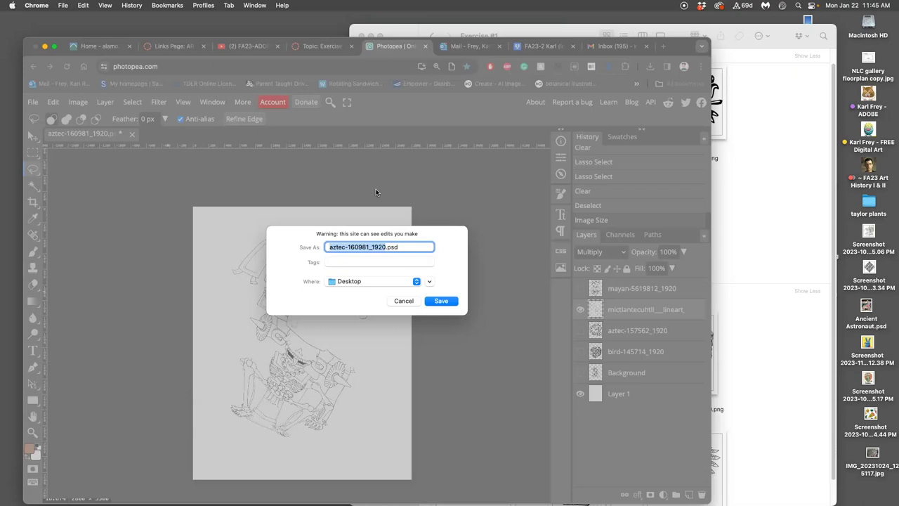
text(Karl-Exercise #1- Aztec Jumble)
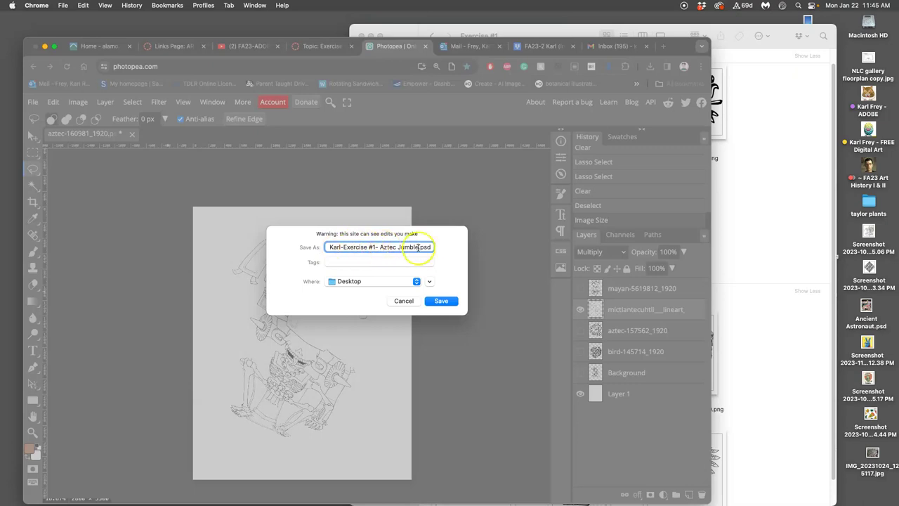
click(384, 284)
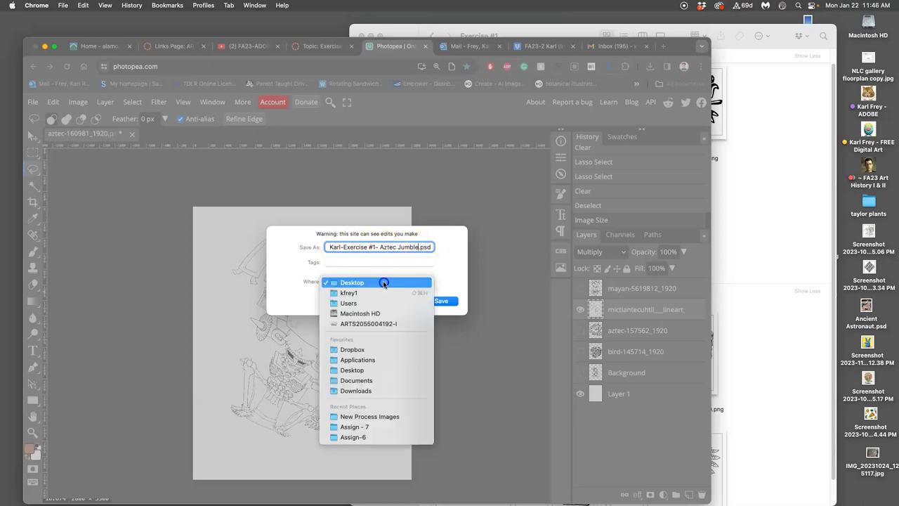
click(363, 362)
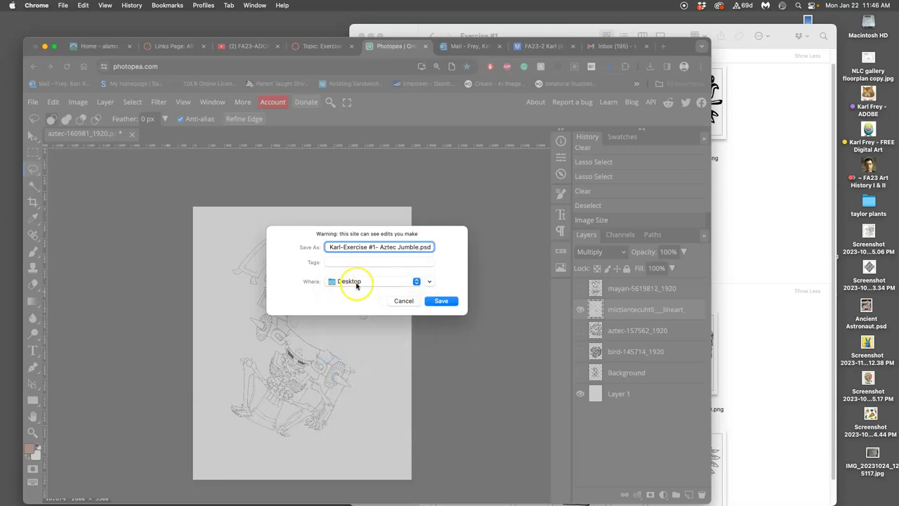
click(441, 301)
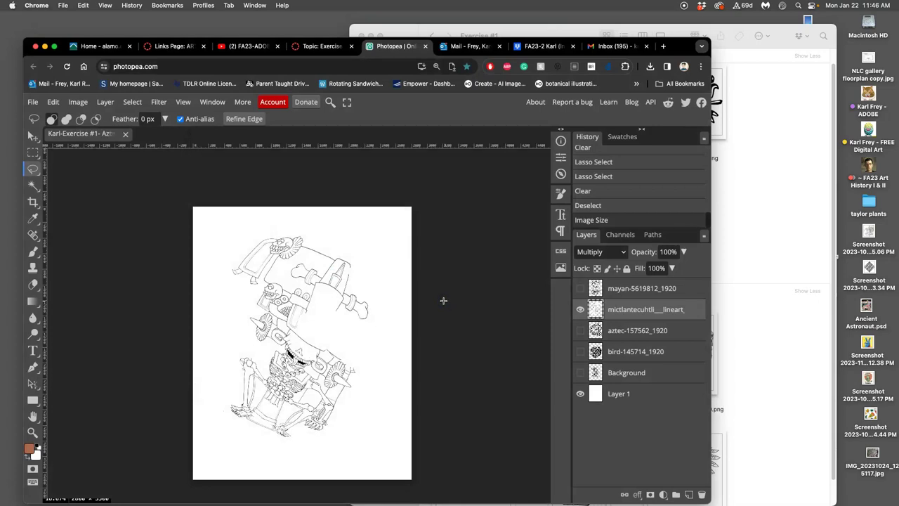
Colour-tag the saved PSD on the Desktop and drop it into the Exercise #1 folder
key(F11)
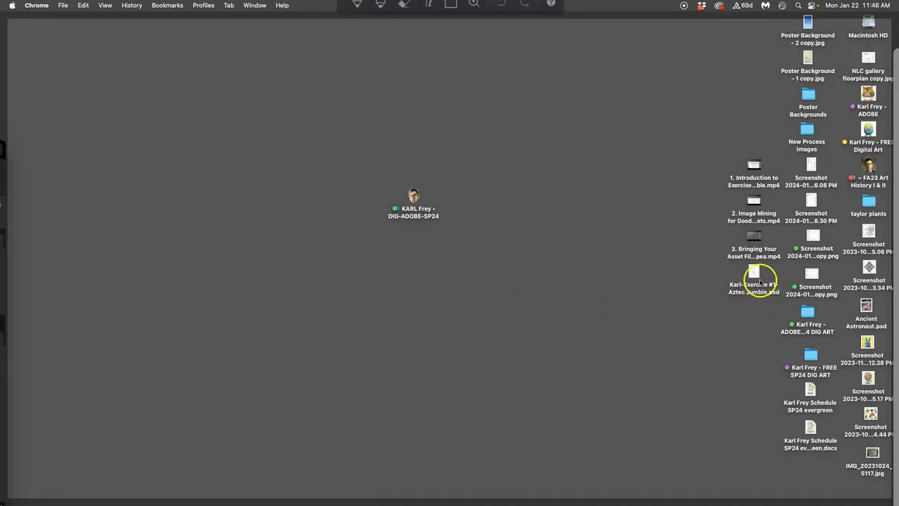
drag(752, 278, 500, 181)
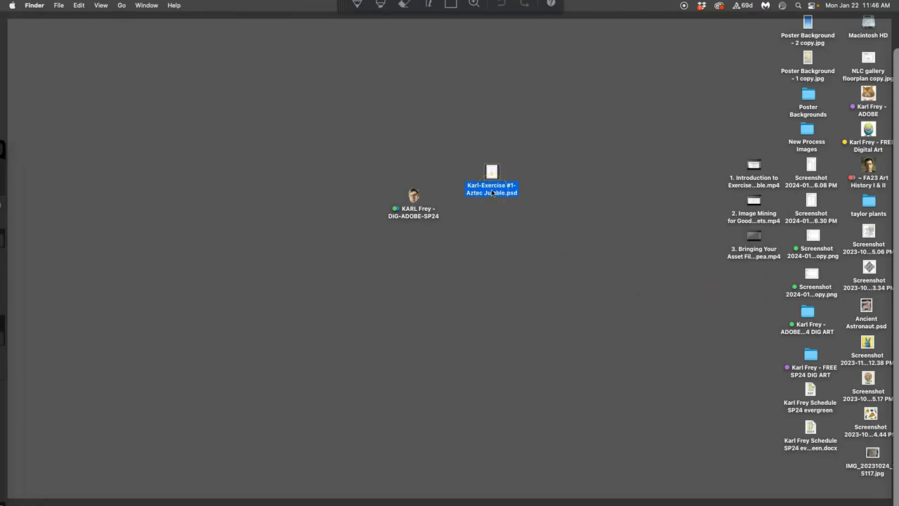
right_click(492, 192)
click(548, 326)
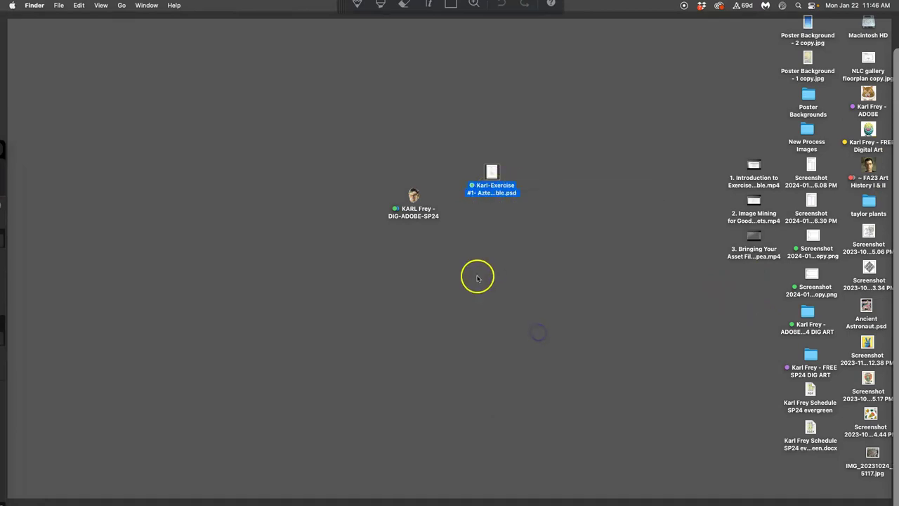
drag(491, 175, 415, 167)
mouse_move(424, 118)
mouse_down()
mouse_move(433, 191)
mouse_move(428, 126)
mouse_up()
Open Exercise #1, list its files by name without tag groups, and reposition the window
double_click(428, 126)
scroll(542, 234, down, 3)
scroll(542, 233, up, 3)
click(621, 83)
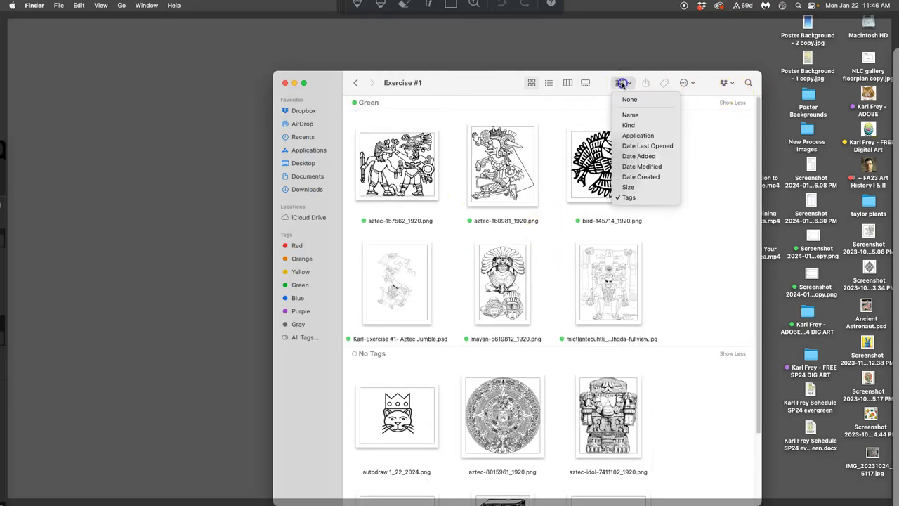
click(627, 115)
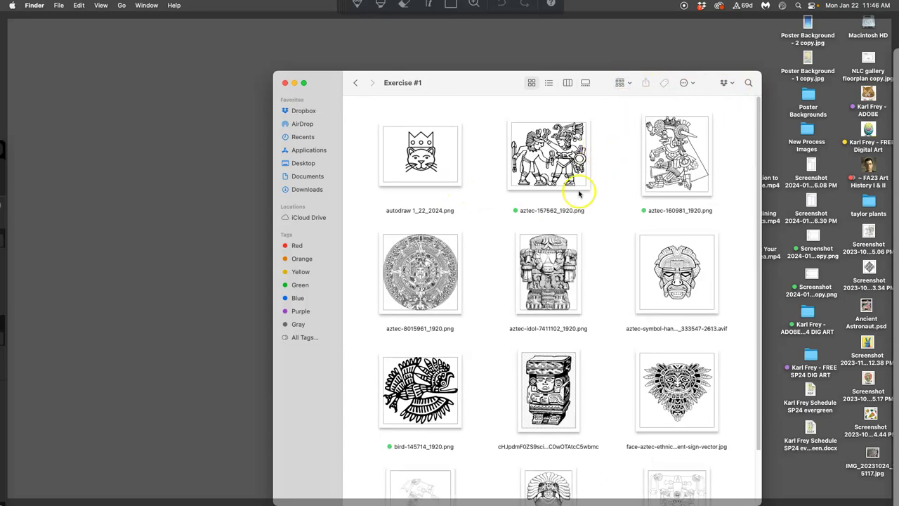
scroll(579, 194, down, 2)
drag(747, 76, 660, 45)
Shrink the Exercise #1 icons to 112 × 112 in View Options
click(602, 53)
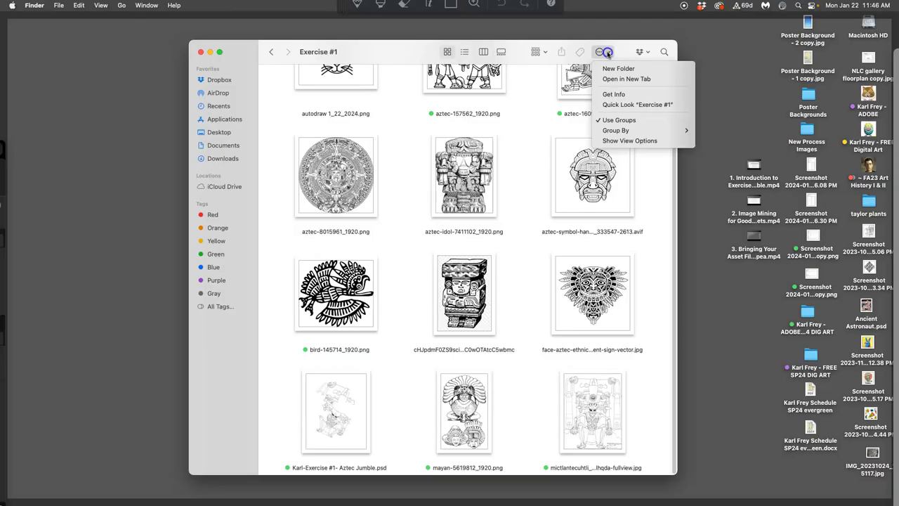
click(623, 141)
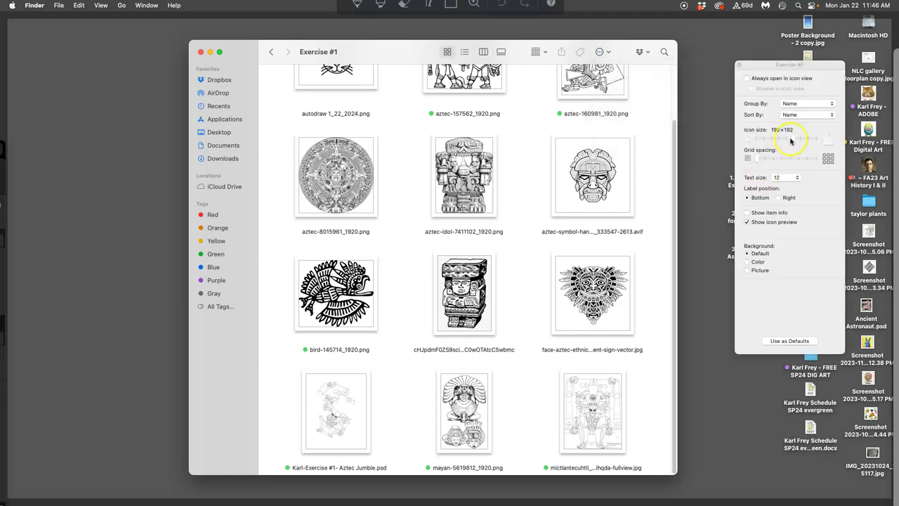
drag(791, 141, 779, 139)
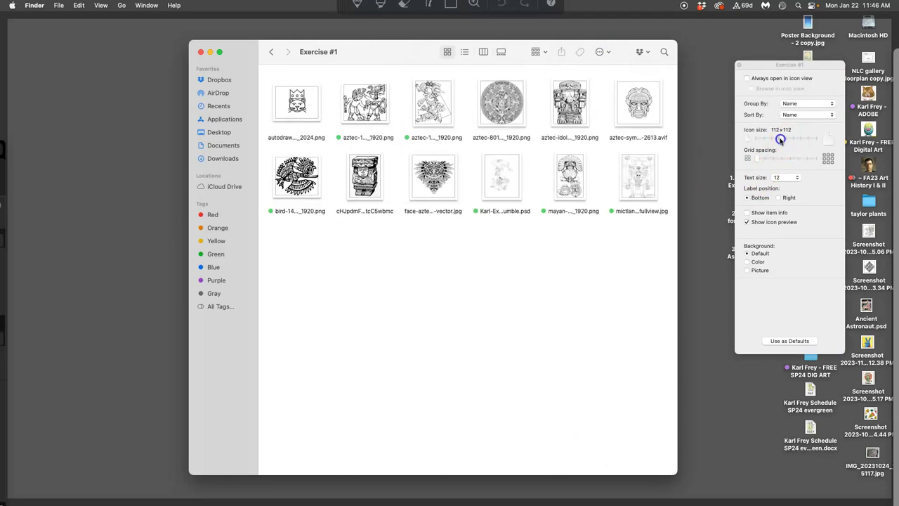
click(635, 236)
Create a new folder named 'assets' inside Exercise #1
right_click(423, 274)
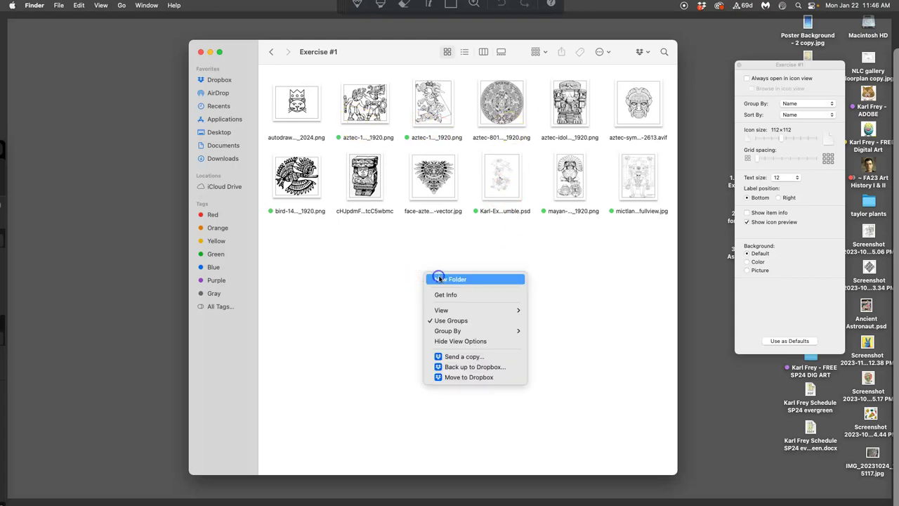
click(439, 279)
text(refe)
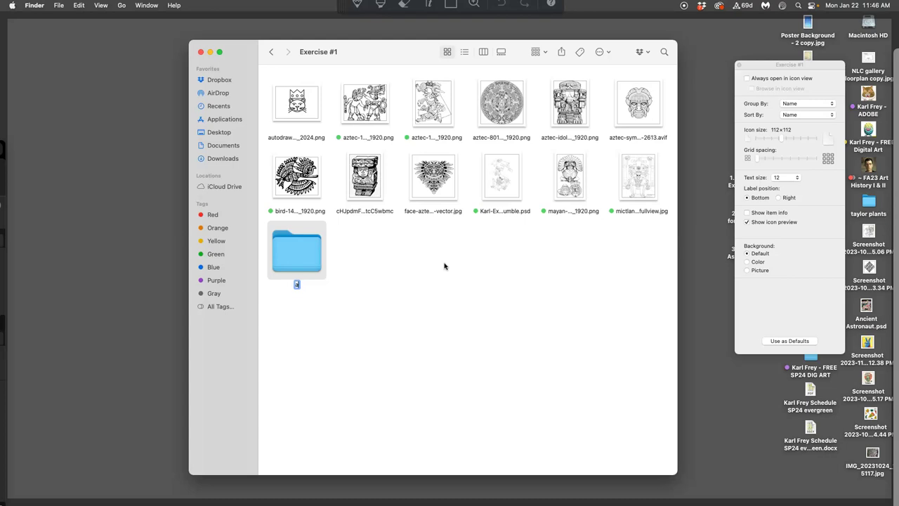
click(483, 240)
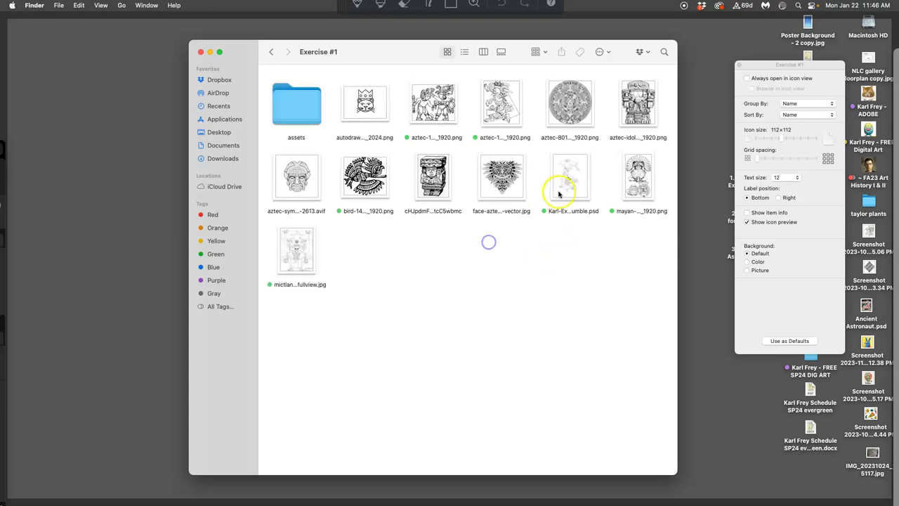
Move the aztec, autodraw and mayan source images into assets, leaving the PSD selected
drag(535, 175, 276, 258)
drag(501, 176, 307, 112)
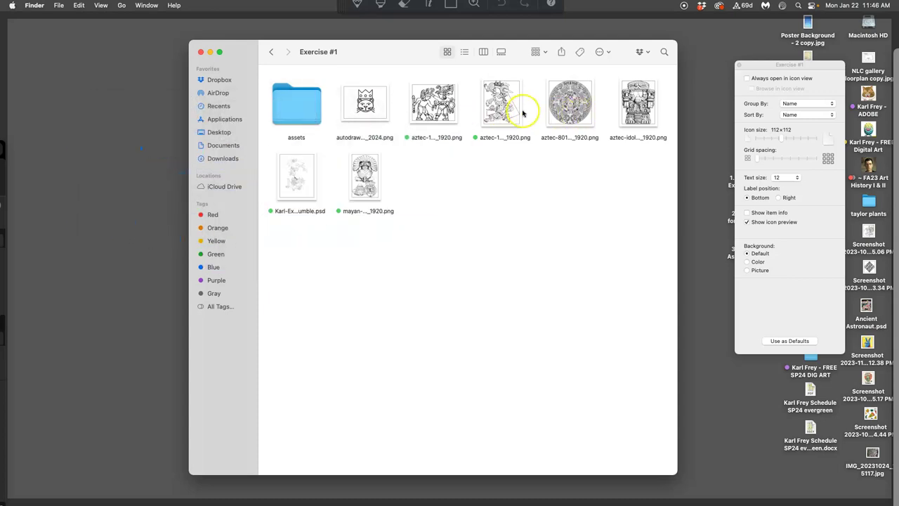
drag(528, 112, 303, 104)
drag(557, 117, 304, 111)
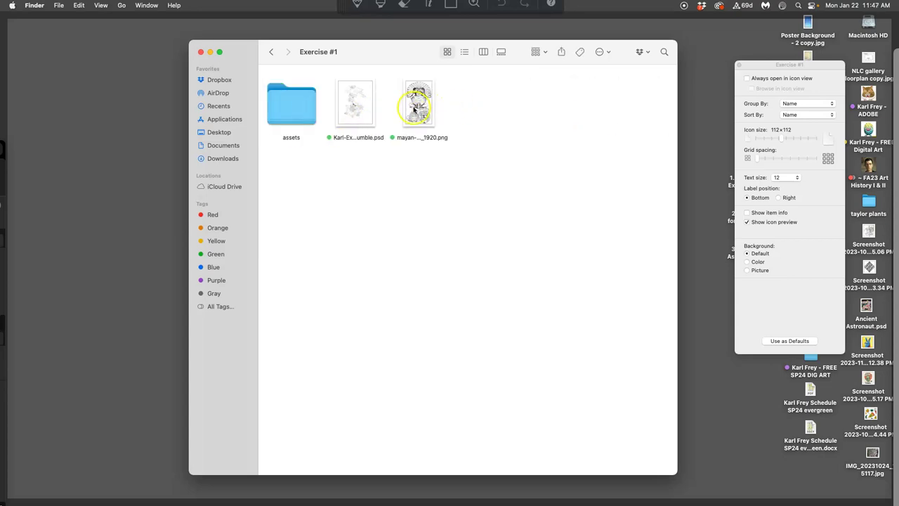
drag(421, 110, 295, 113)
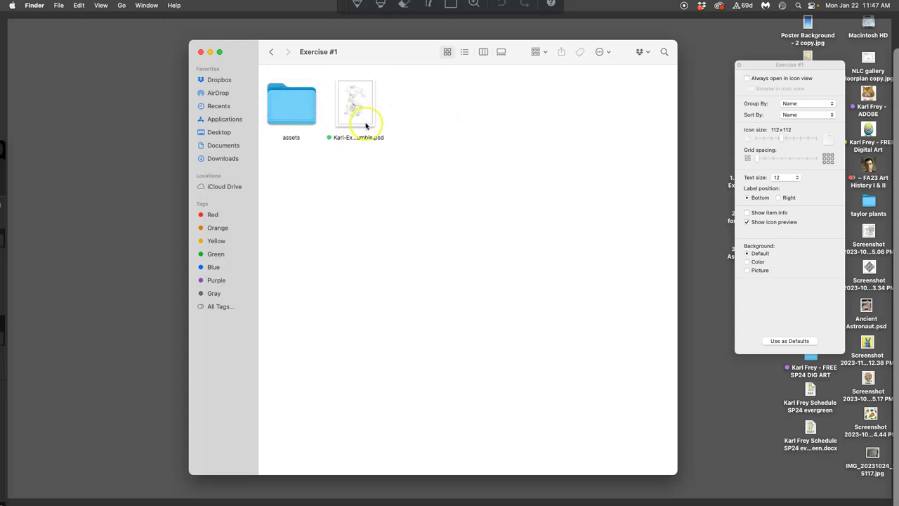
click(377, 138)
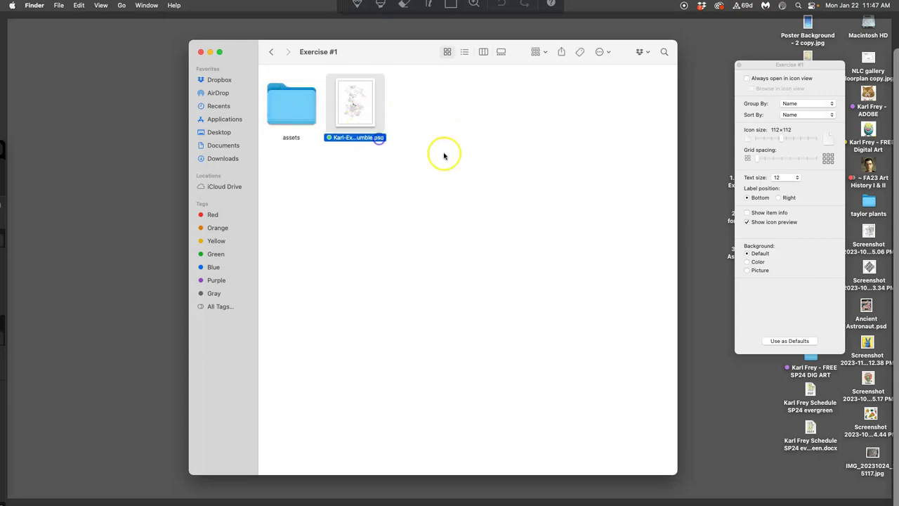
Close Photopea and reopen it in a new tab from the Canvas Photopea link
click(443, 155)
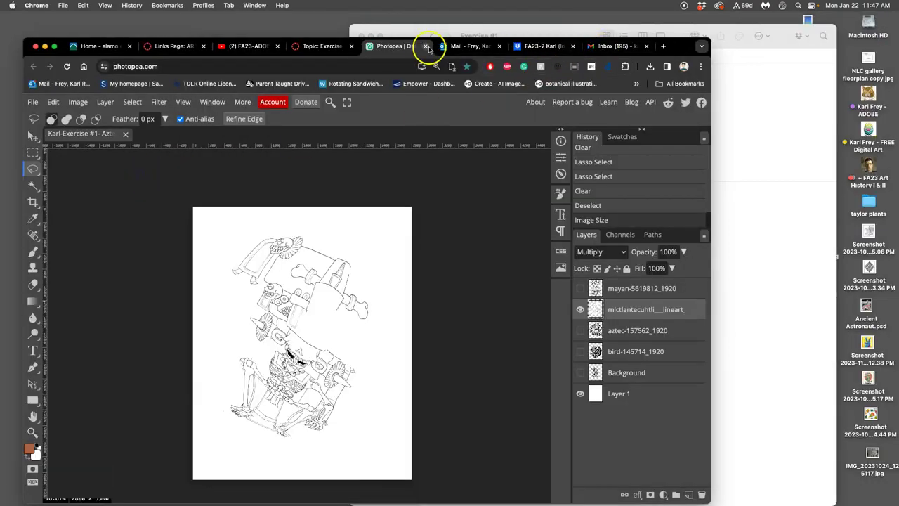
click(426, 46)
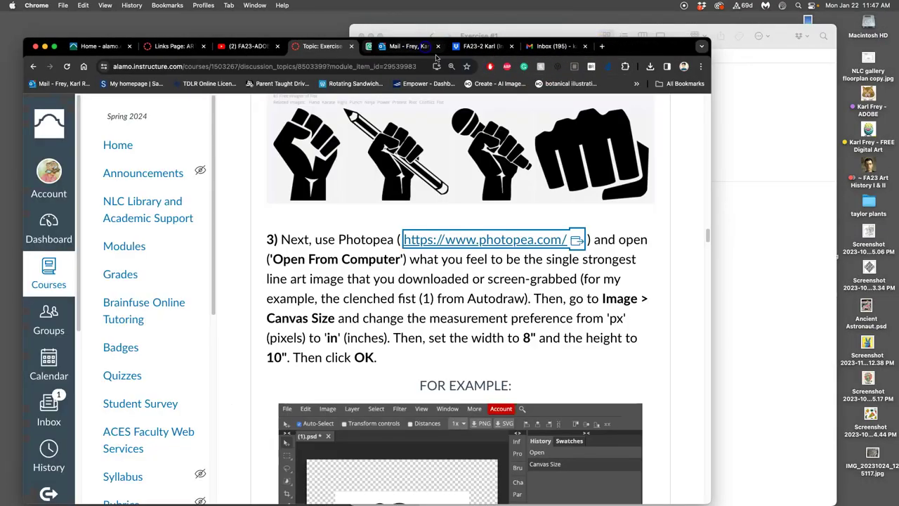
right_click(497, 237)
click(531, 245)
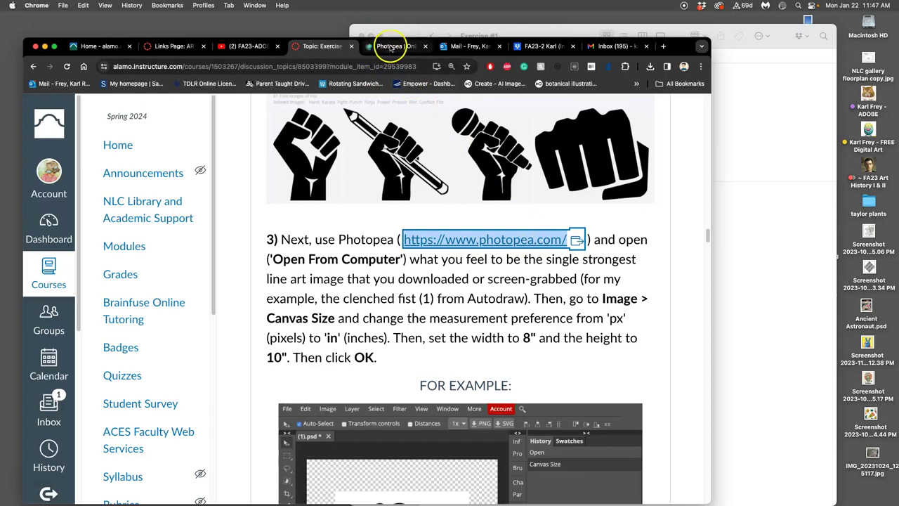
click(390, 46)
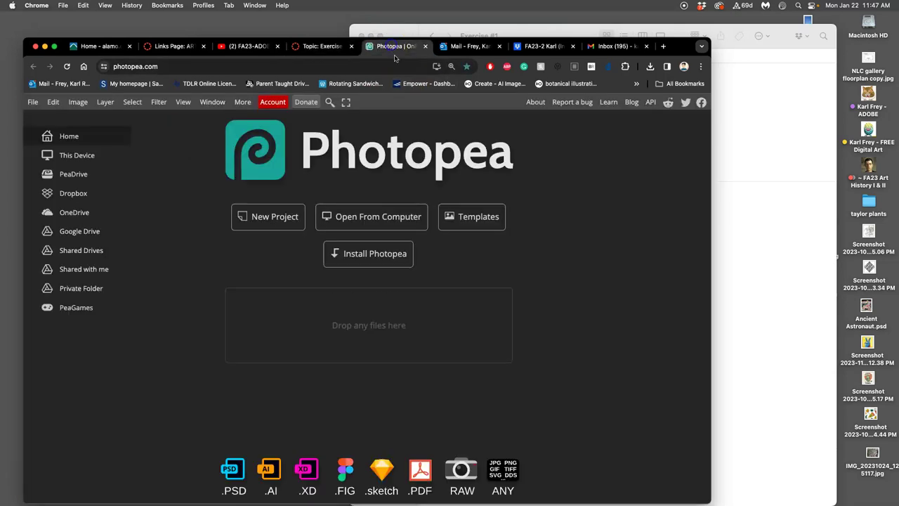
Open the Aztec Jumble PSD in Photopea and show the mayan, aztec and bird layers
click(773, 169)
drag(477, 134, 292, 331)
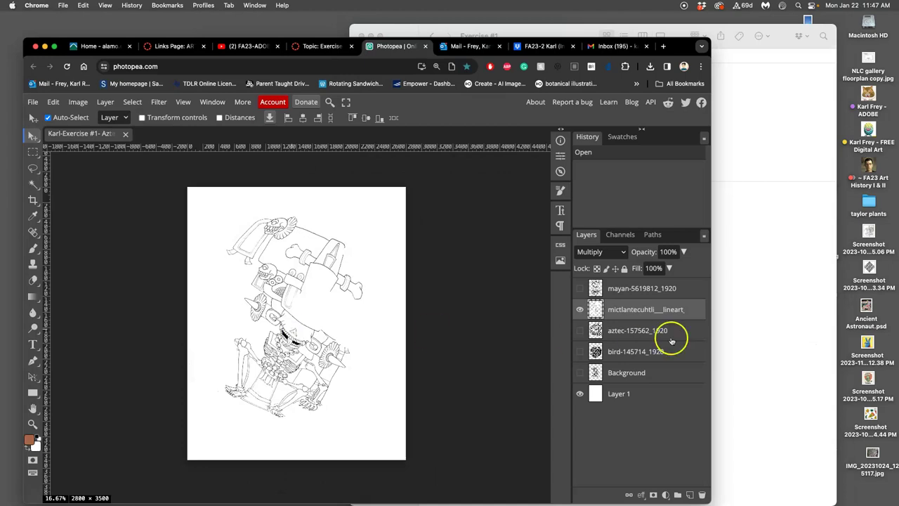
click(579, 288)
click(579, 330)
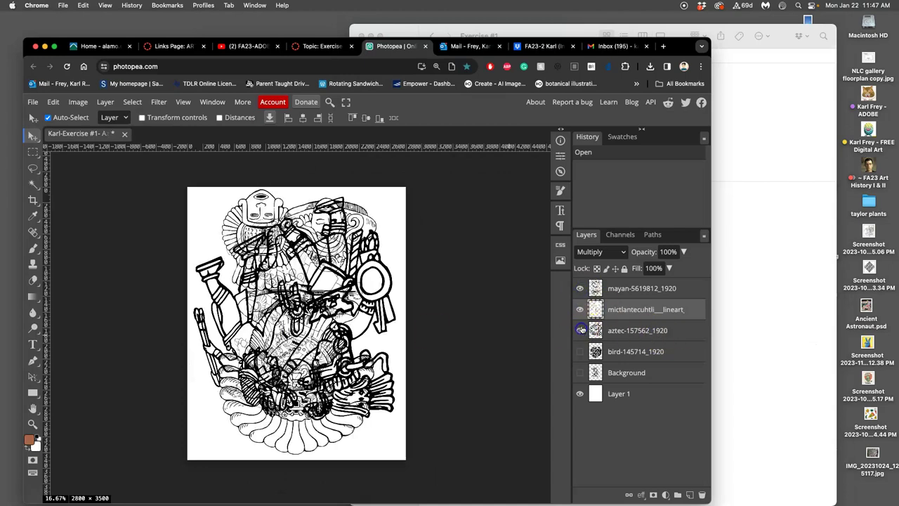
click(580, 351)
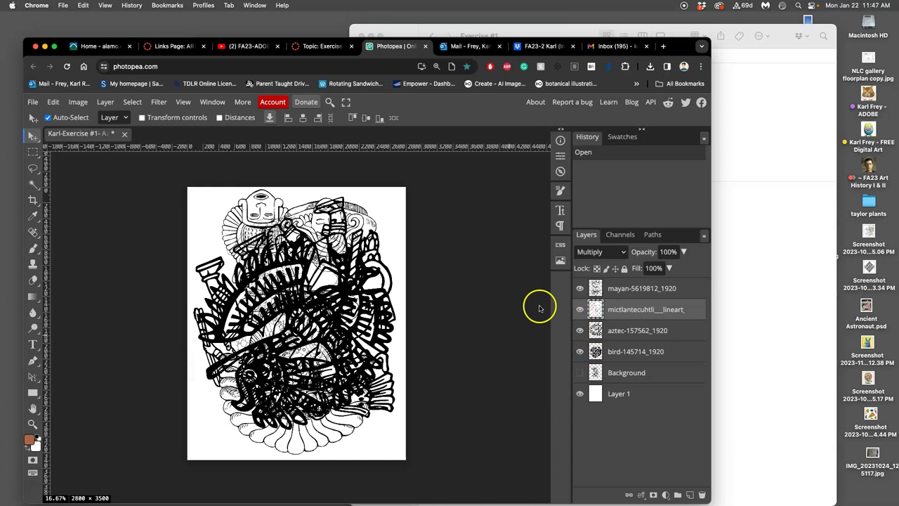
Close the Photopea tab without saving and return to the Exercise #1 folder
click(425, 46)
click(475, 191)
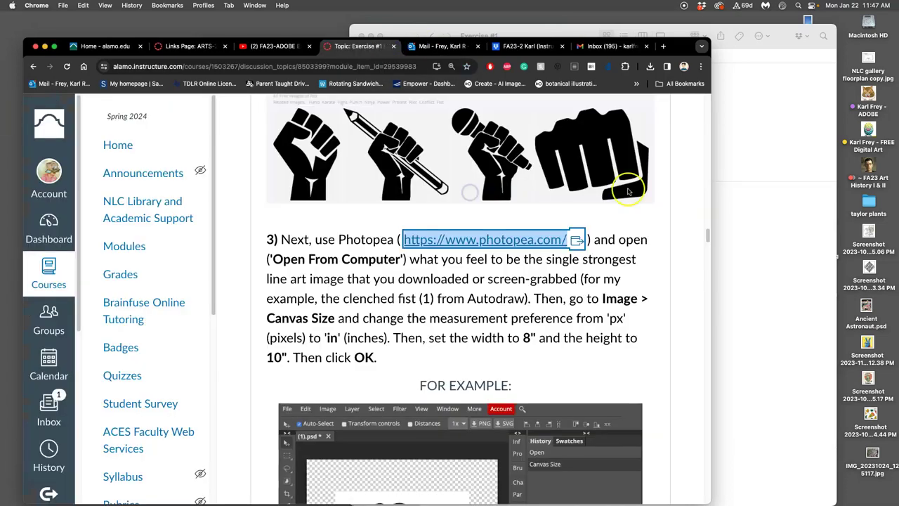
click(745, 184)
Open the Aztec Jumble PSD in Photoshop and show the mayan, aztec, bird and Background layers
click(542, 146)
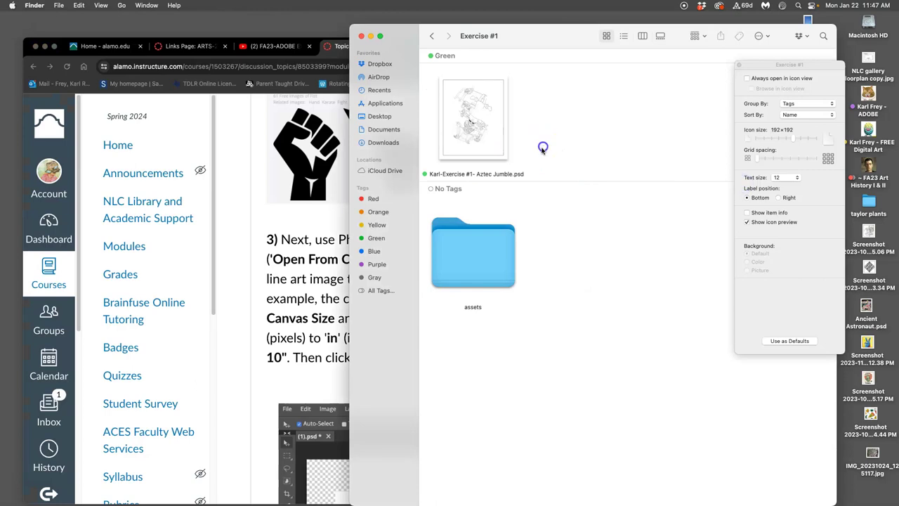
double_click(484, 127)
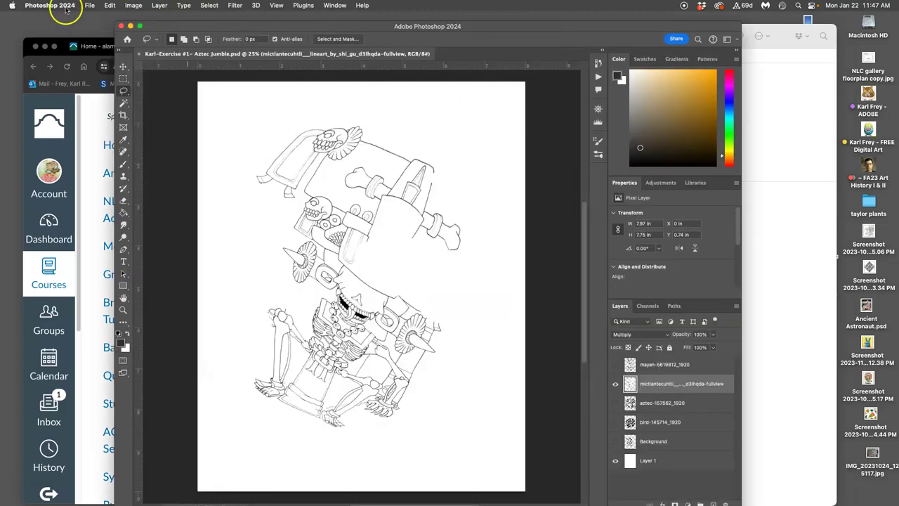
click(615, 364)
click(615, 402)
click(615, 421)
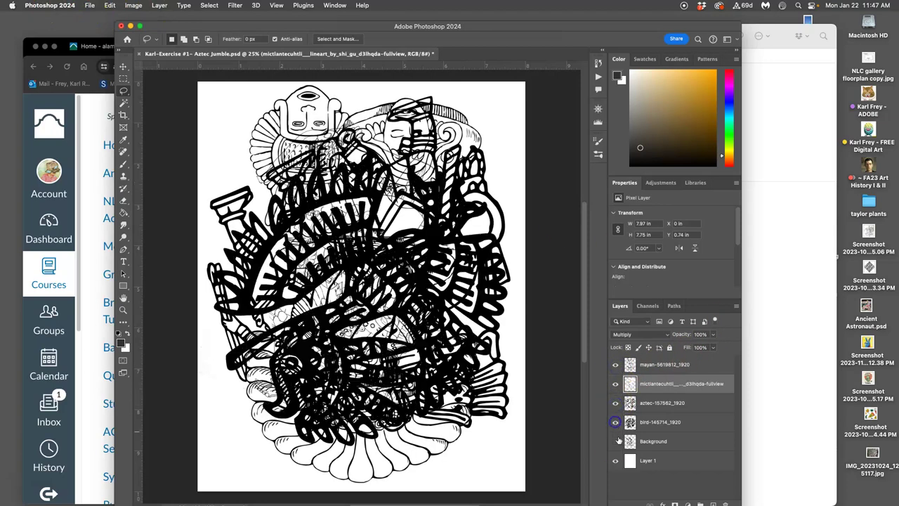
click(615, 442)
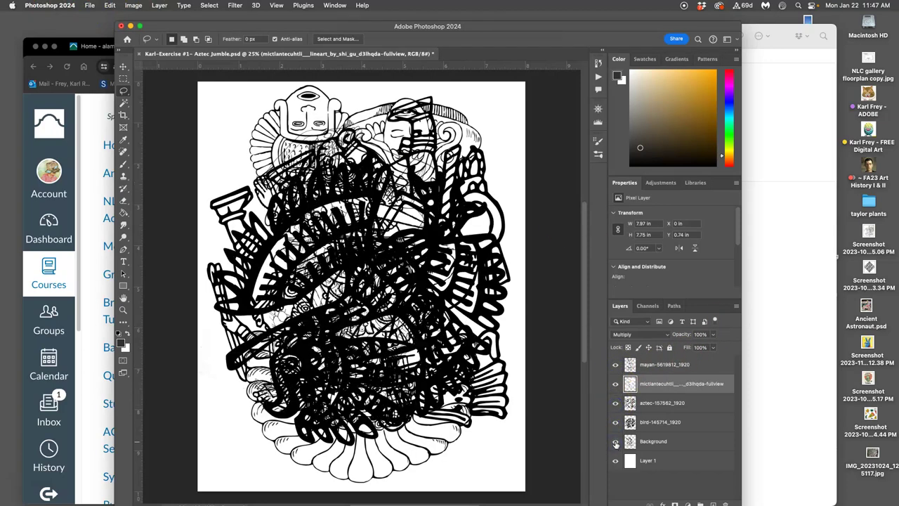
Hide the Background, bird, aztec, mictlantecuhtli and mayan layers again
click(616, 441)
click(615, 421)
click(615, 403)
click(616, 384)
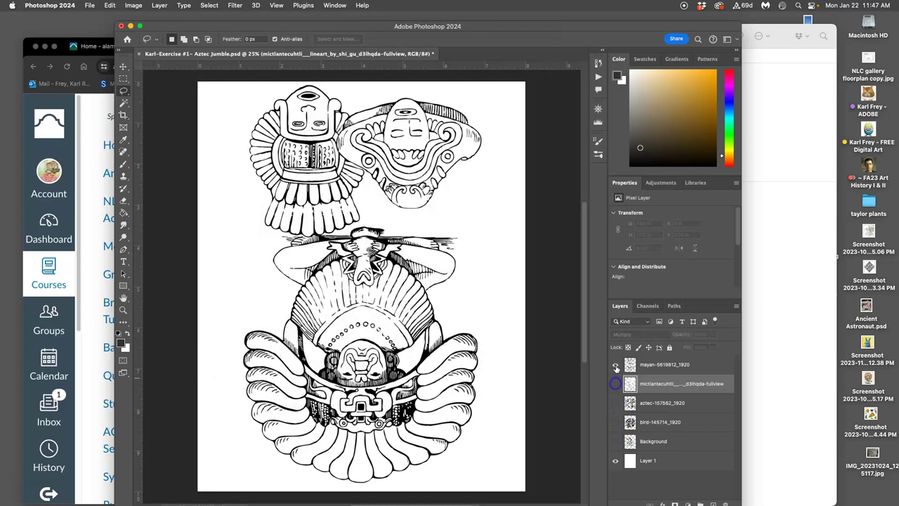
click(616, 364)
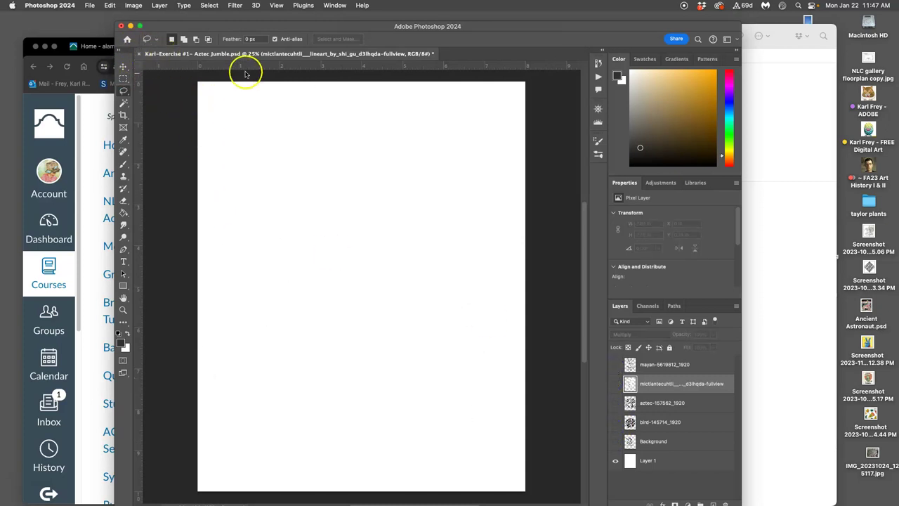
Close the Aztec Jumble document choosing Don't Save
click(139, 54)
click(436, 209)
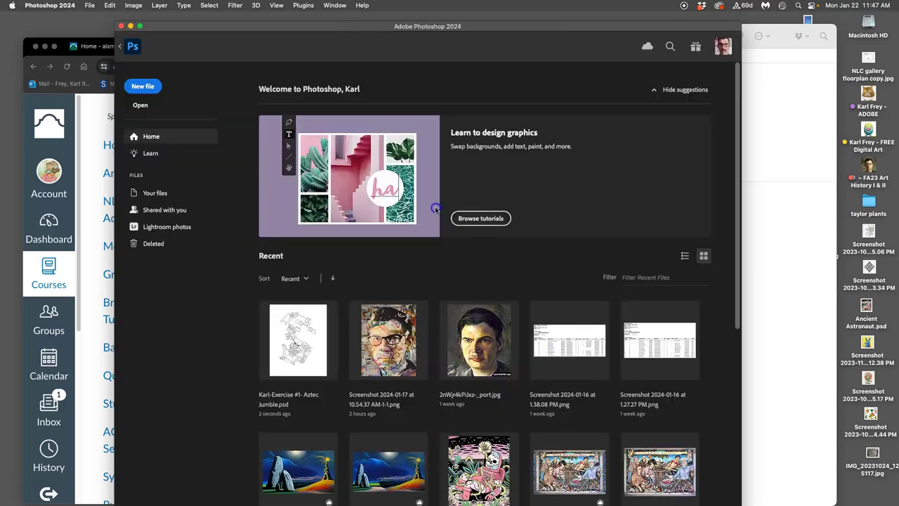
click(55, 6)
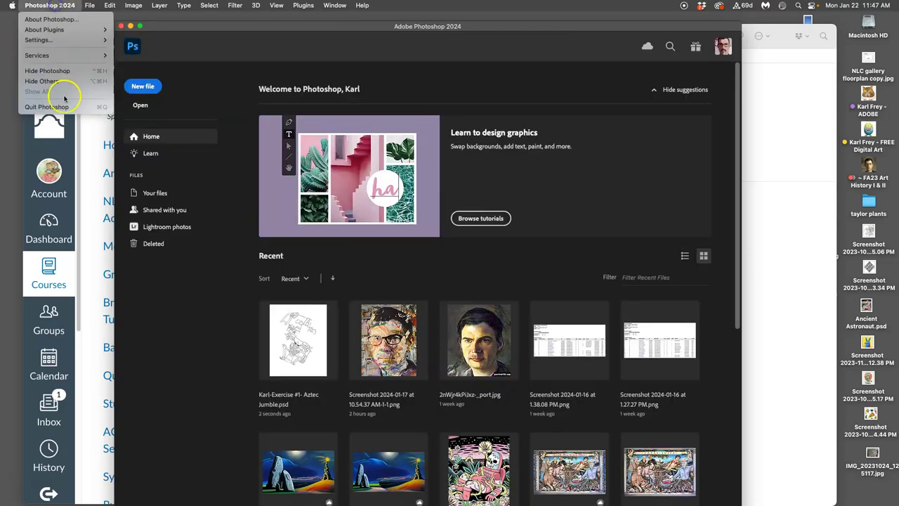
Quit Photoshop and move the Exercise #1 Finder window slightly lower
click(53, 105)
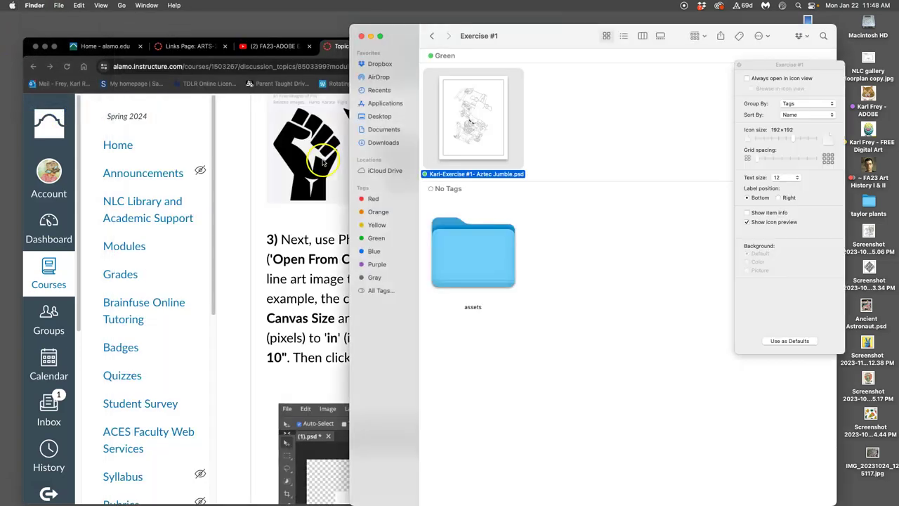
click(546, 200)
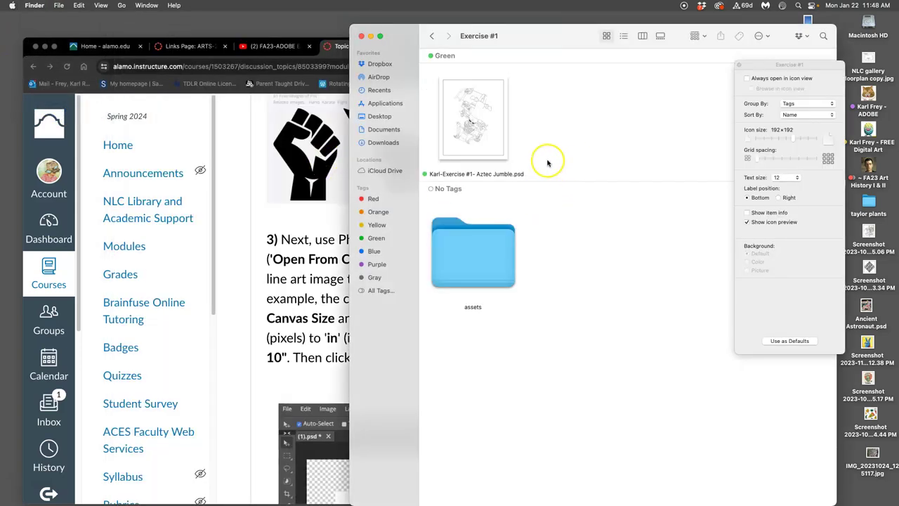
drag(585, 24, 585, 59)
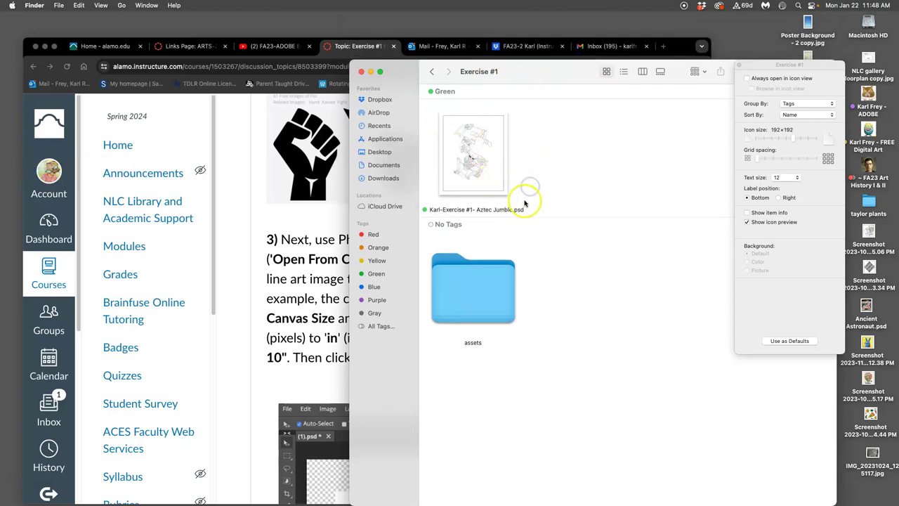
mouse_move(14, 203)
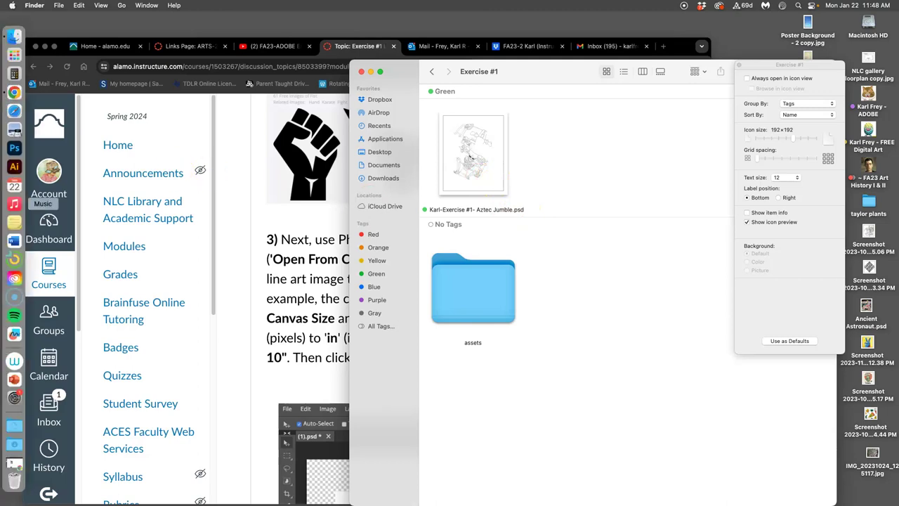
Relaunch Photoshop to its Home screen, briefly checking the Adobe account page and Help menu
click(14, 149)
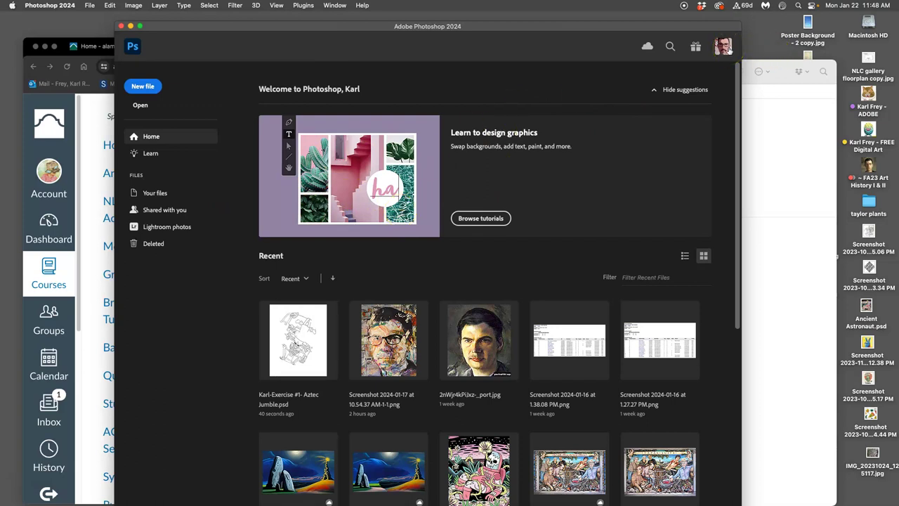
click(726, 47)
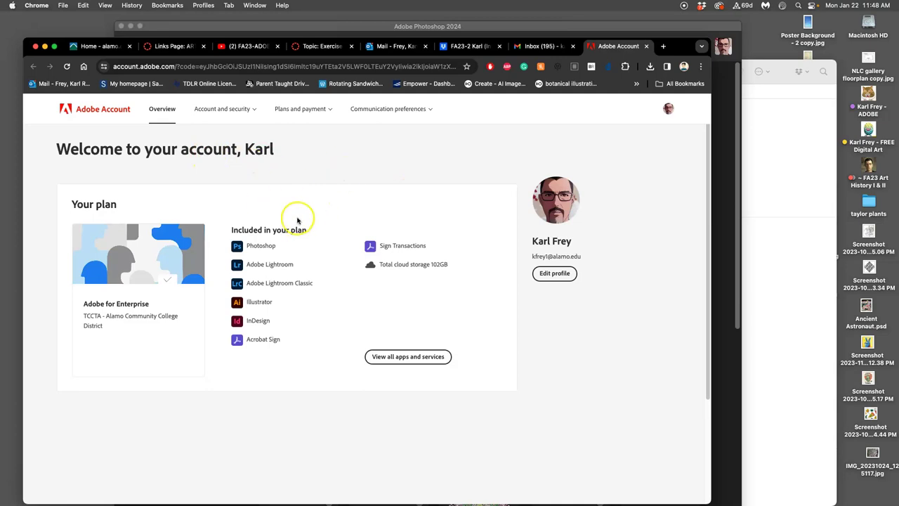
click(646, 46)
click(658, 29)
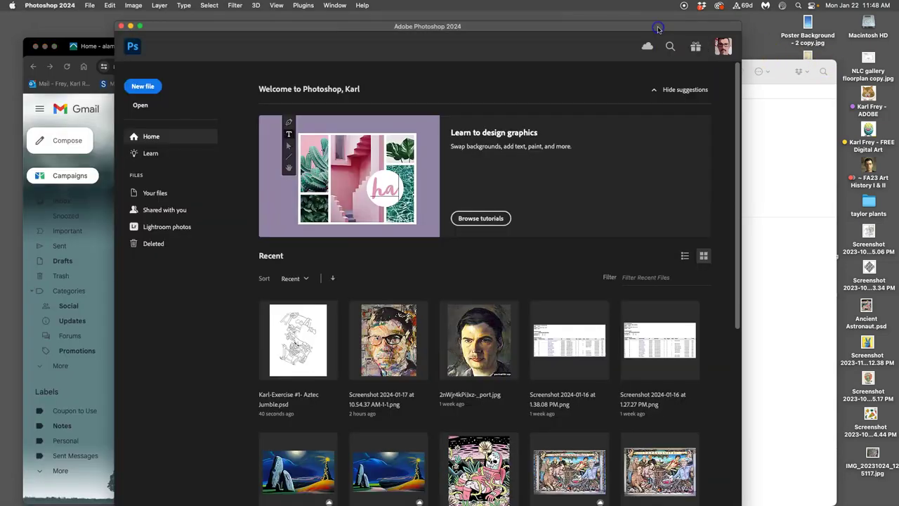
click(362, 6)
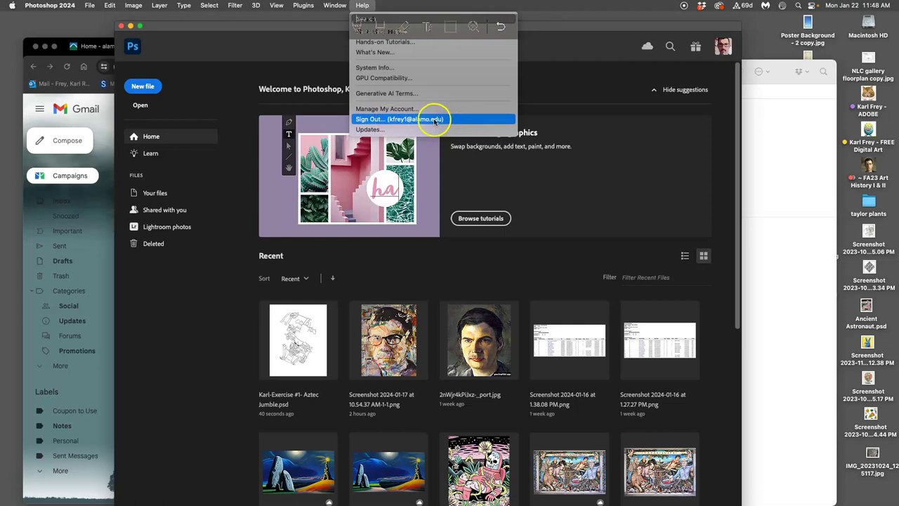
click(577, 95)
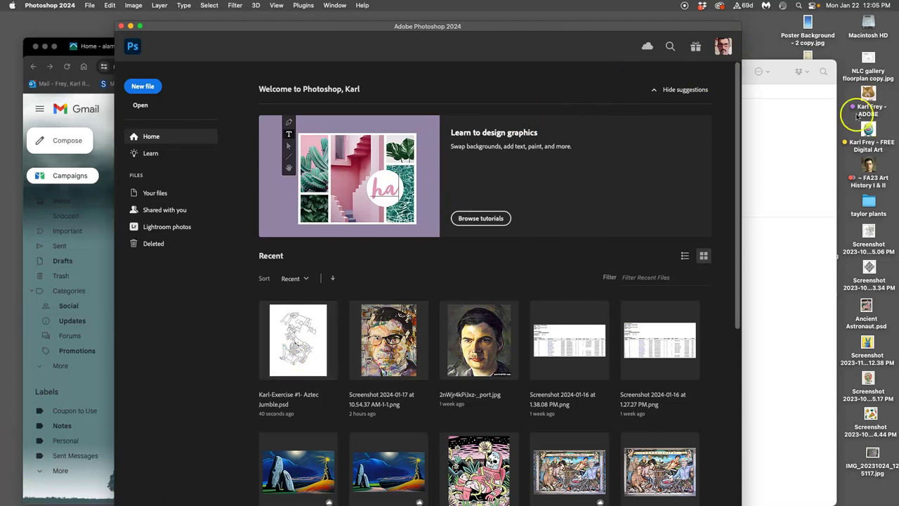
Reopen the Aztec Jumble PSD in Photoshop and enlarge its window
click(797, 124)
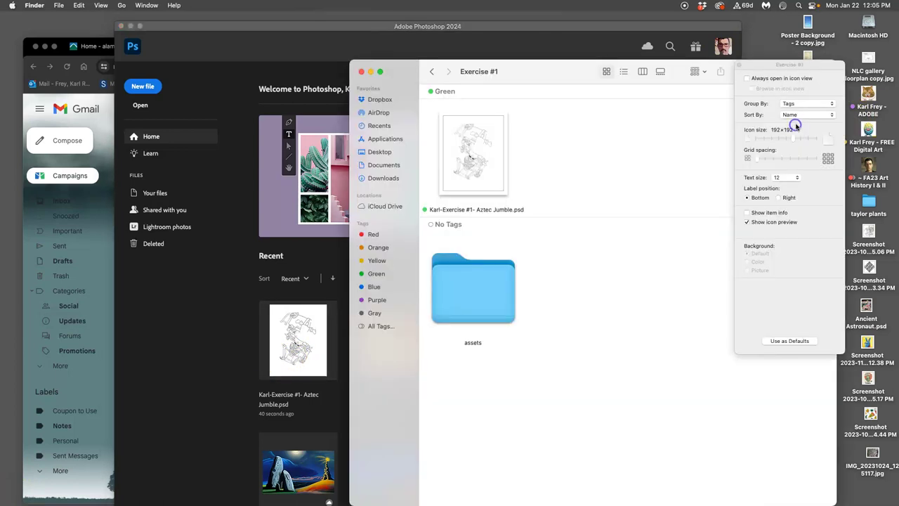
double_click(478, 161)
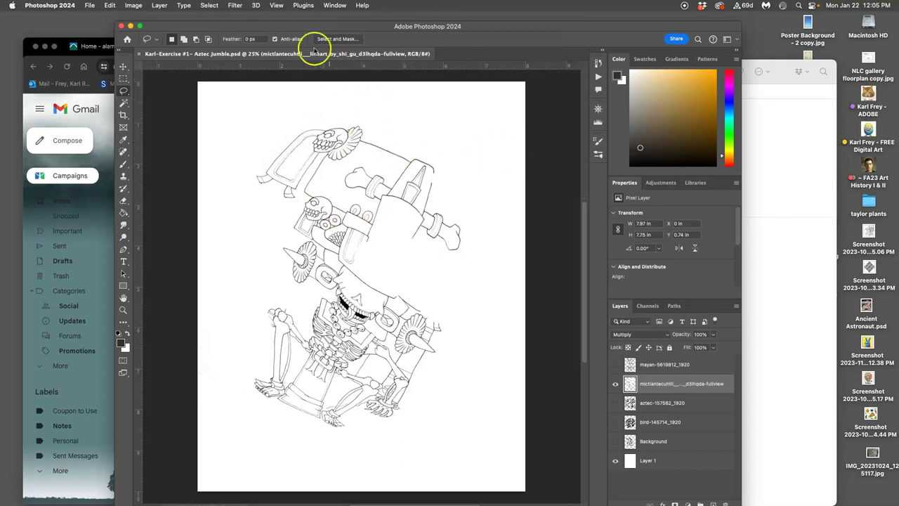
drag(304, 27, 267, 27)
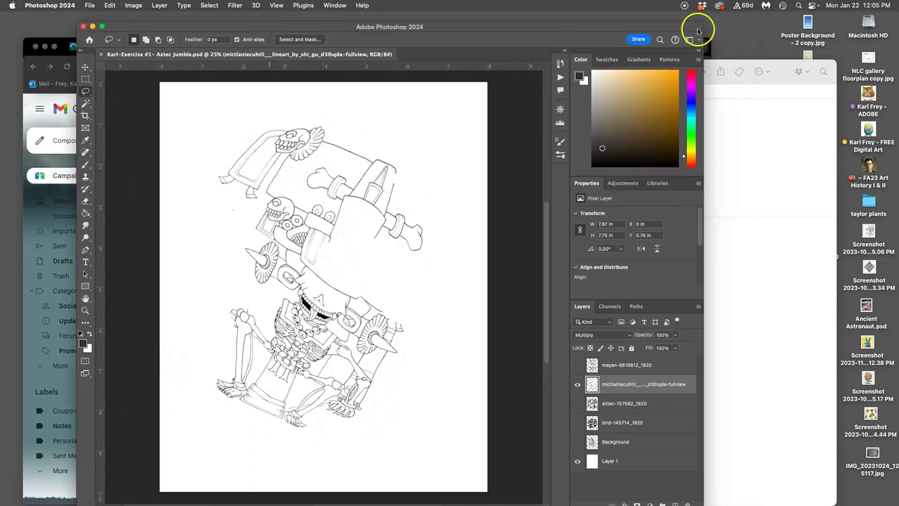
drag(702, 24, 738, 54)
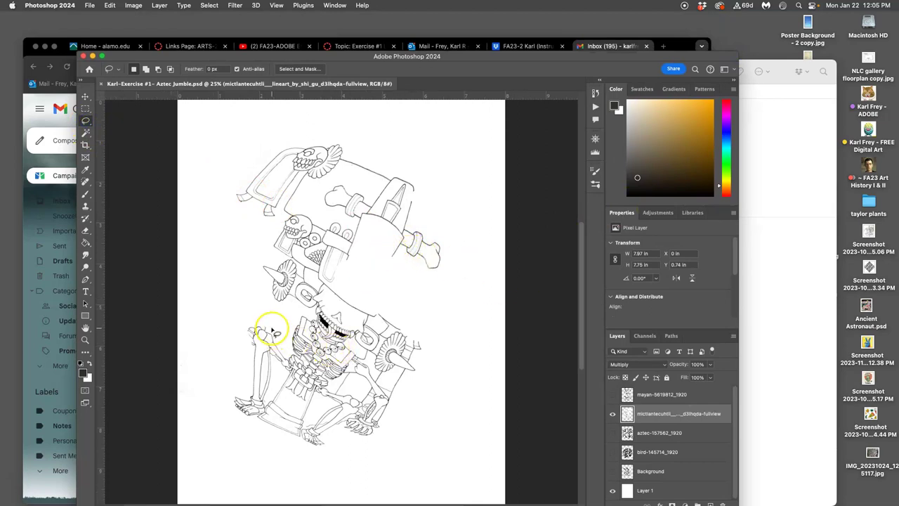
Lasso and delete the skeleton's lower legs and bottom sack
click(331, 392)
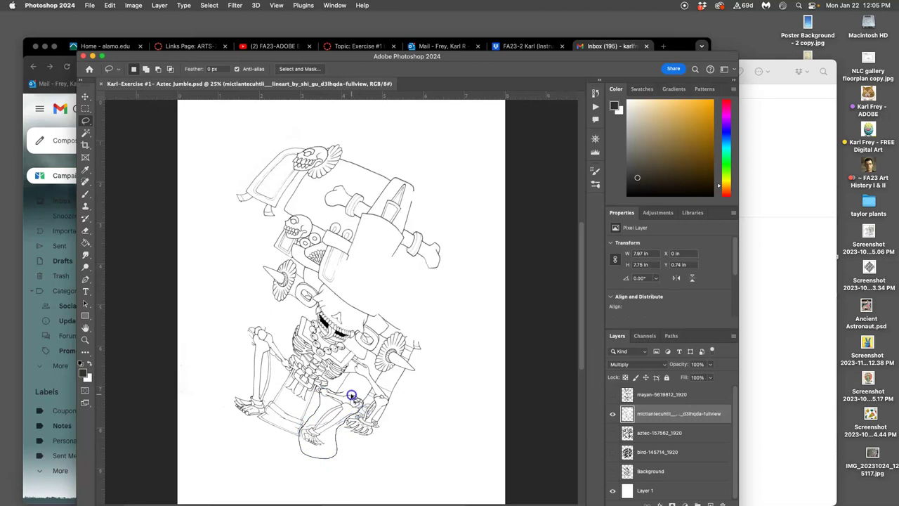
drag(351, 395, 313, 414)
key(Delete)
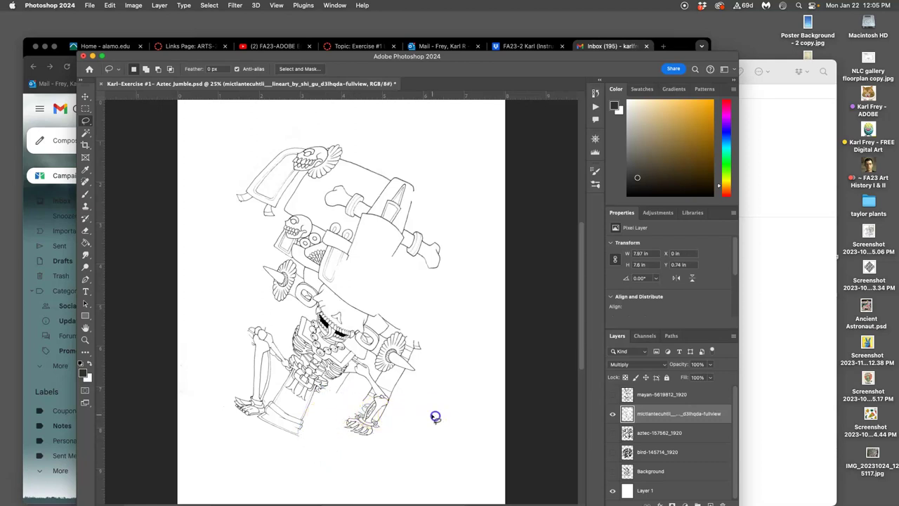
Show and select the mayan-5619812_1920 layer, then erase its right-hand mask
click(612, 394)
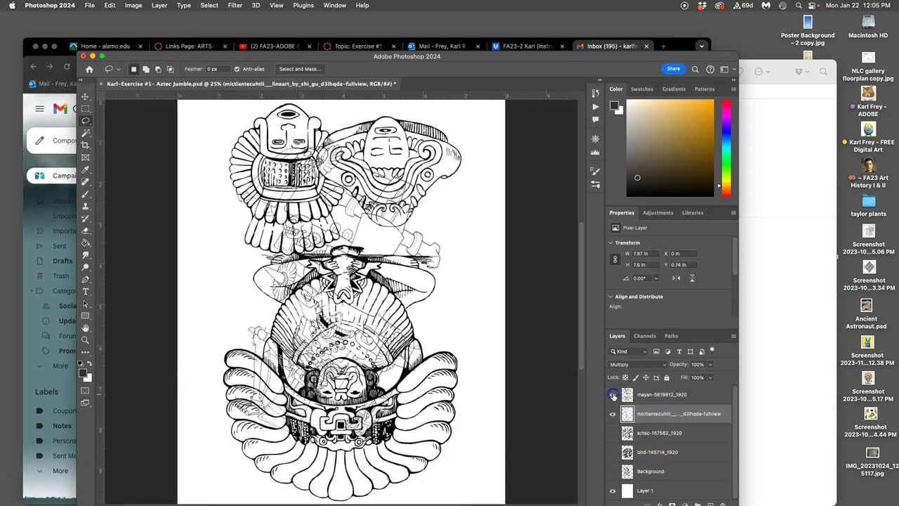
click(653, 397)
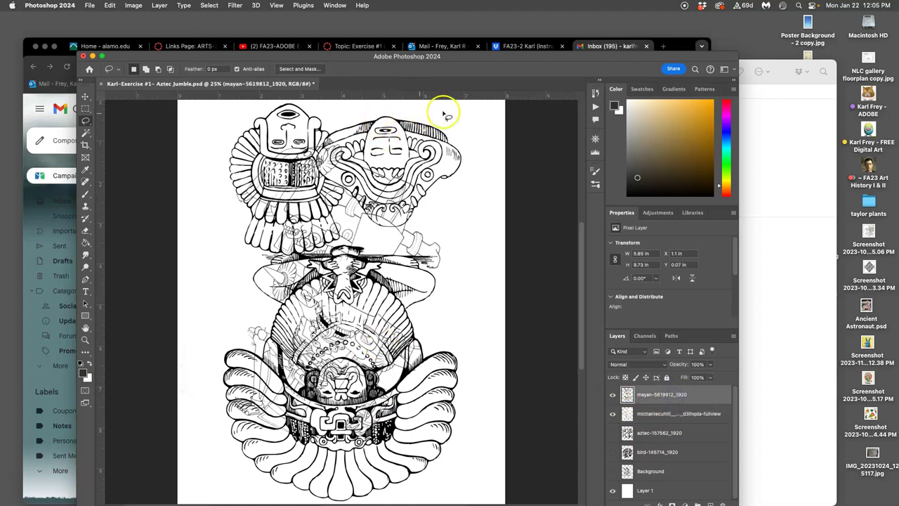
scroll(442, 130, up, 2)
drag(342, 145, 317, 133)
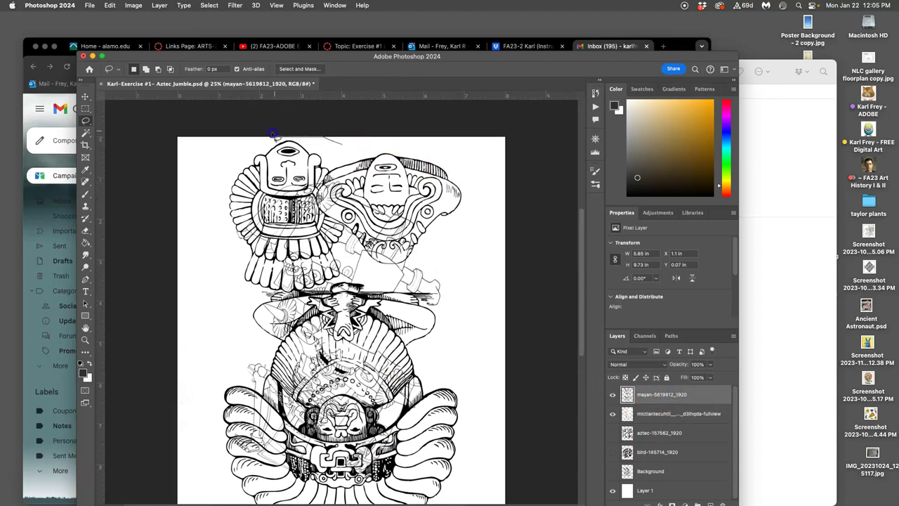
mouse_move(249, 204)
mouse_down()
mouse_move(357, 267)
mouse_move(451, 231)
mouse_move(403, 136)
mouse_move(360, 125)
mouse_up()
key(Delete)
click(456, 257)
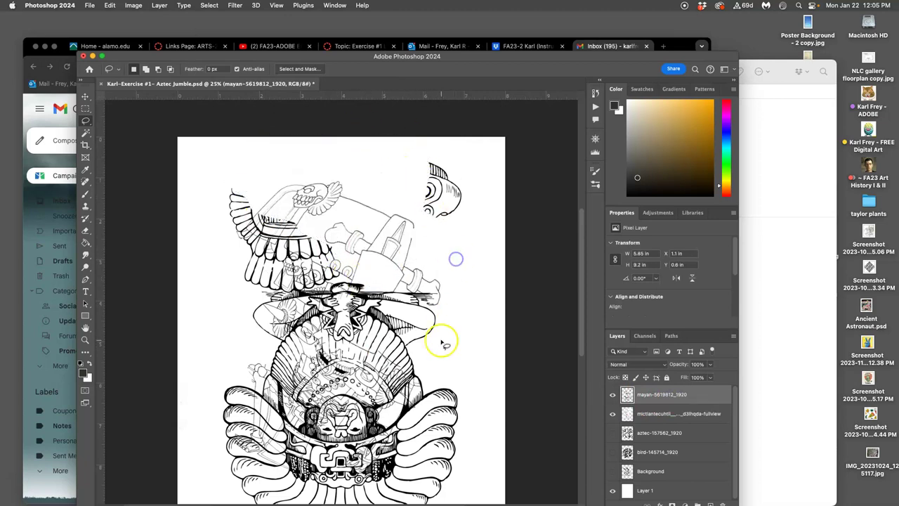
Erase the lower central mask and the artwork left of the central figure
mouse_move(290, 430)
mouse_down()
mouse_move(331, 462)
mouse_move(445, 365)
mouse_move(466, 325)
mouse_up()
key(Delete)
scroll(469, 302, down, 2)
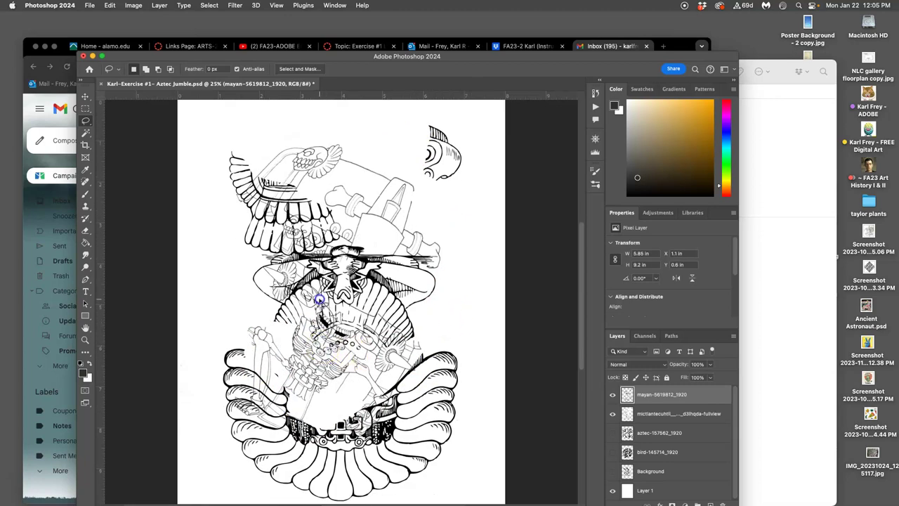
mouse_move(259, 331)
mouse_down()
mouse_move(295, 303)
mouse_move(352, 331)
mouse_move(331, 321)
mouse_up()
click(351, 335)
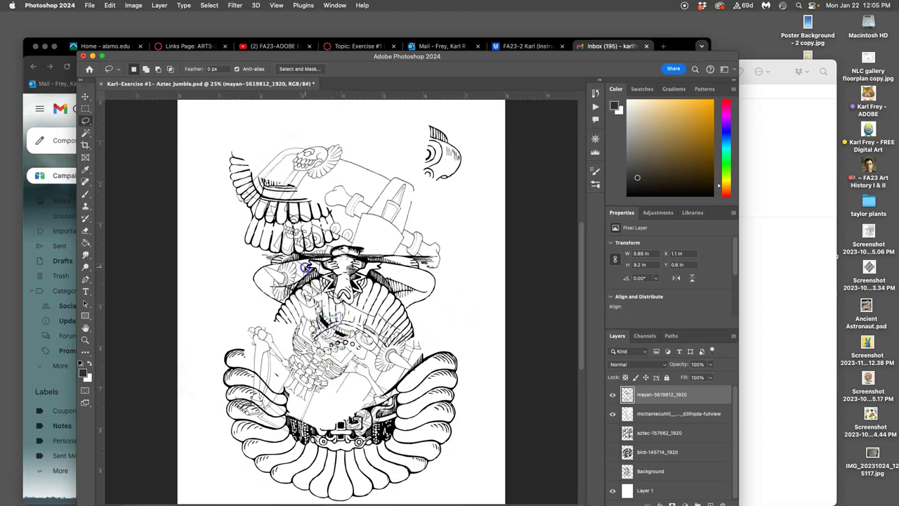
drag(245, 261, 331, 336)
key(Delete)
click(485, 320)
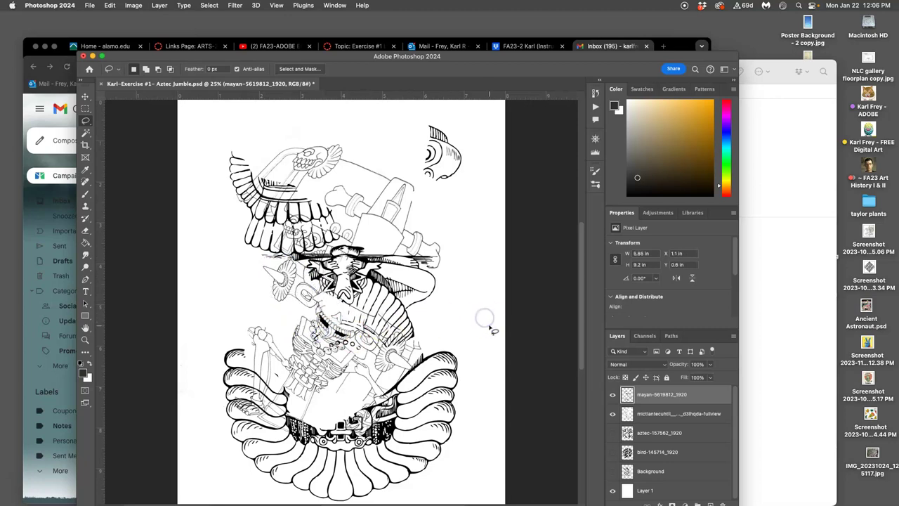
Lasso and erase the left fan feathers from the mayan layer
mouse_move(489, 330)
mouse_down()
mouse_move(468, 325)
mouse_move(302, 370)
mouse_move(284, 386)
mouse_up()
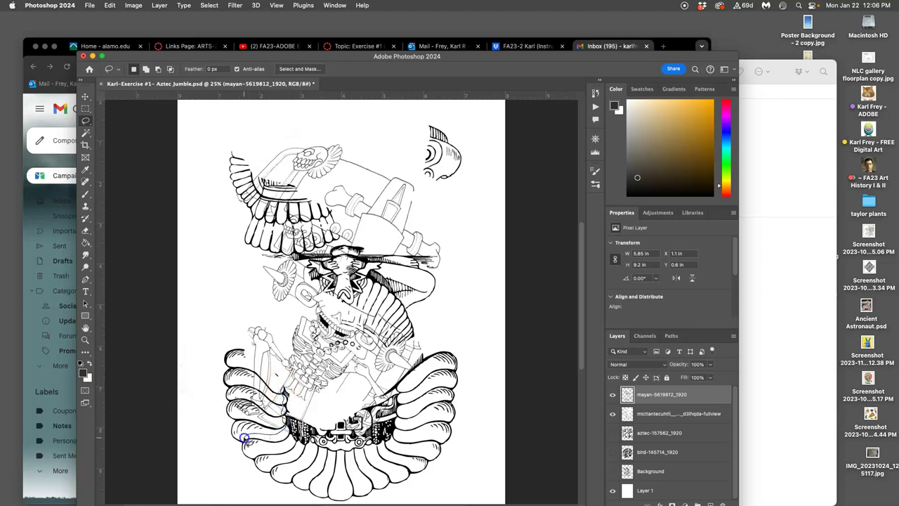
mouse_move(228, 452)
mouse_down()
mouse_move(192, 361)
mouse_move(227, 321)
mouse_move(260, 334)
mouse_up()
key(Delete)
click(483, 309)
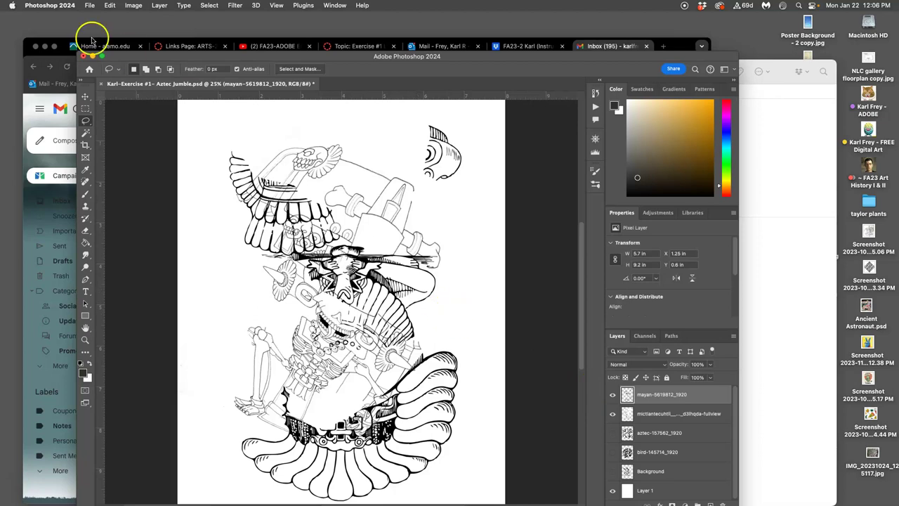
drag(123, 56, 60, 28)
Save the collage as a Photoshop .psd in the Exercise #1 folder
click(89, 6)
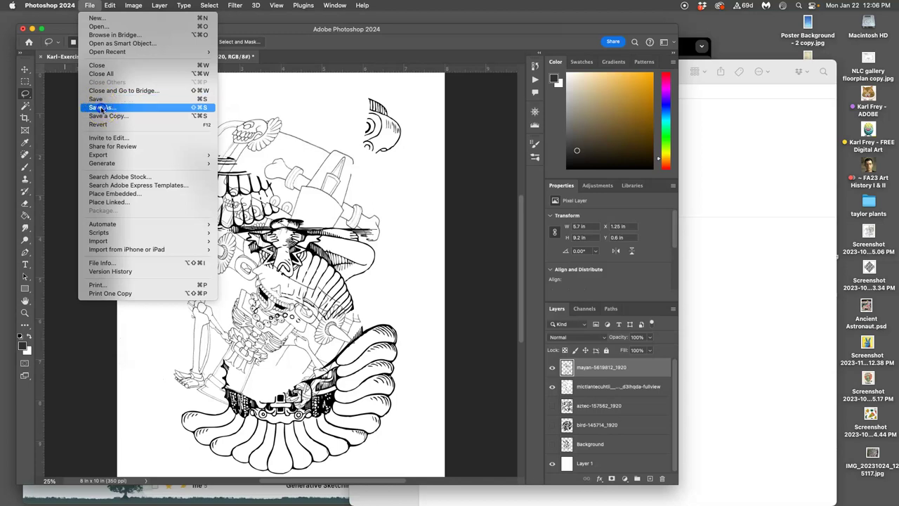
click(102, 108)
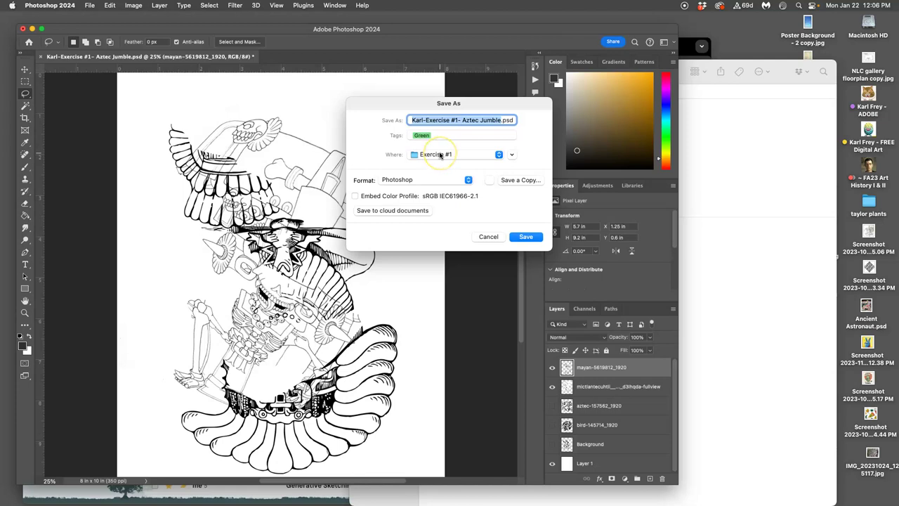
click(525, 236)
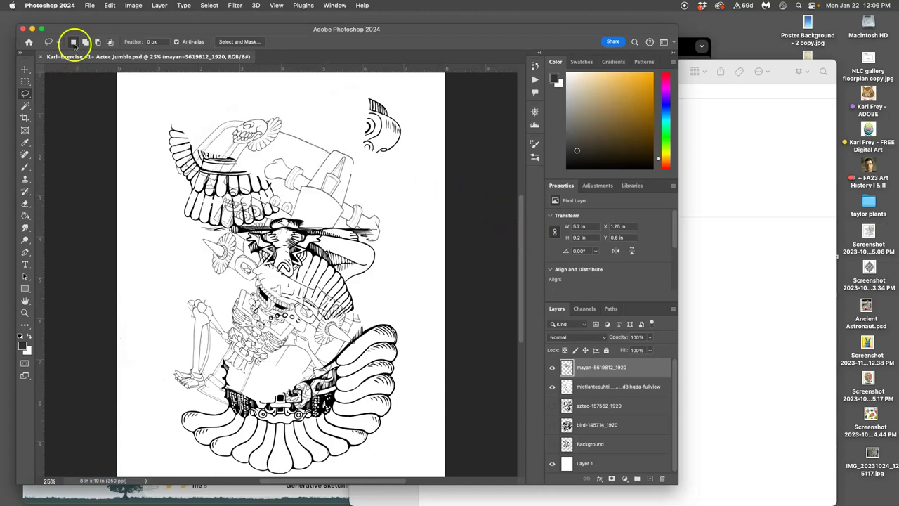
Save the collage again as a Creative Cloud document
click(89, 6)
click(123, 107)
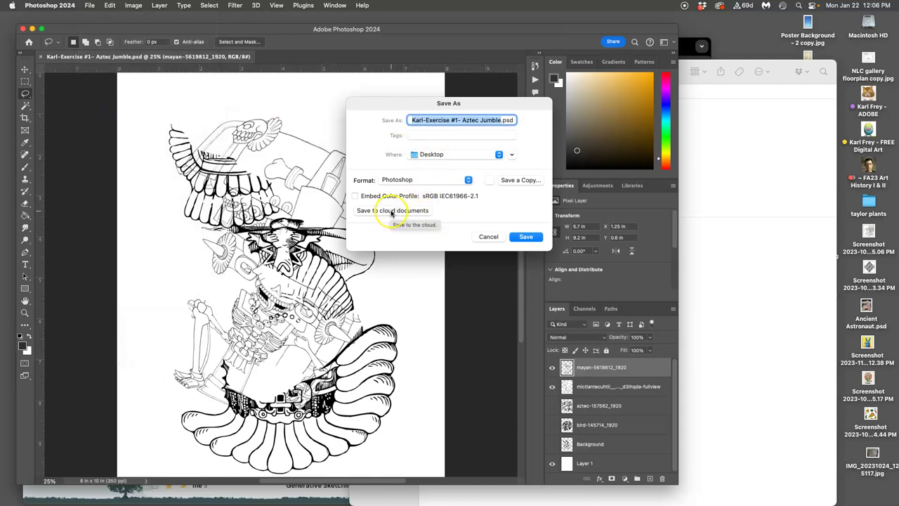
click(392, 212)
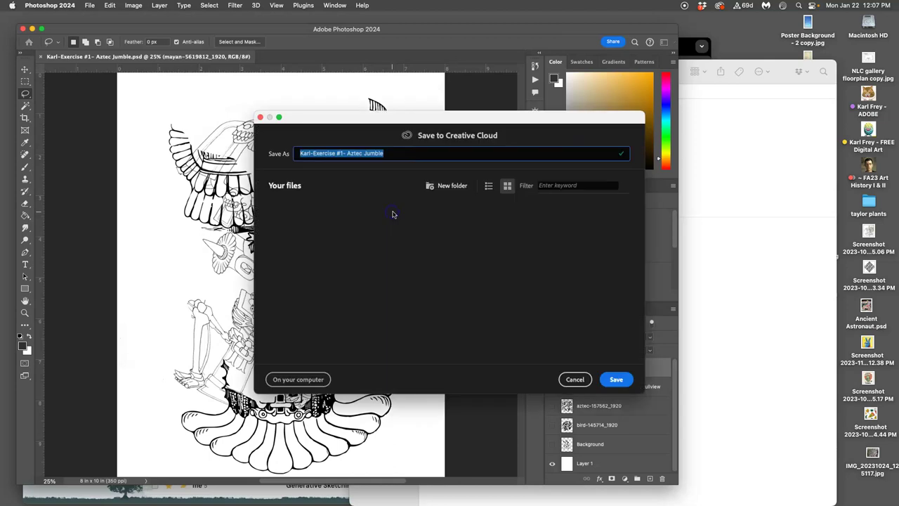
click(617, 379)
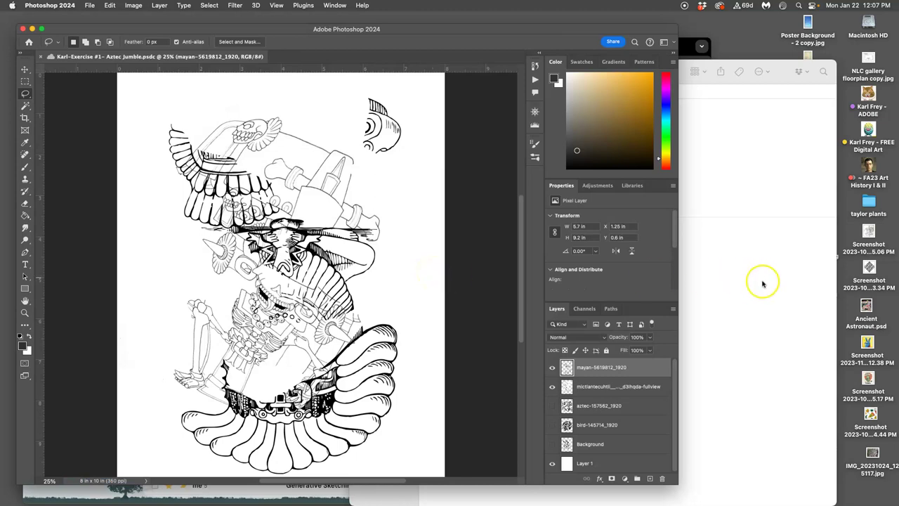
Reveal the desktop and tag the Aztec Jumble PSD green
click(752, 280)
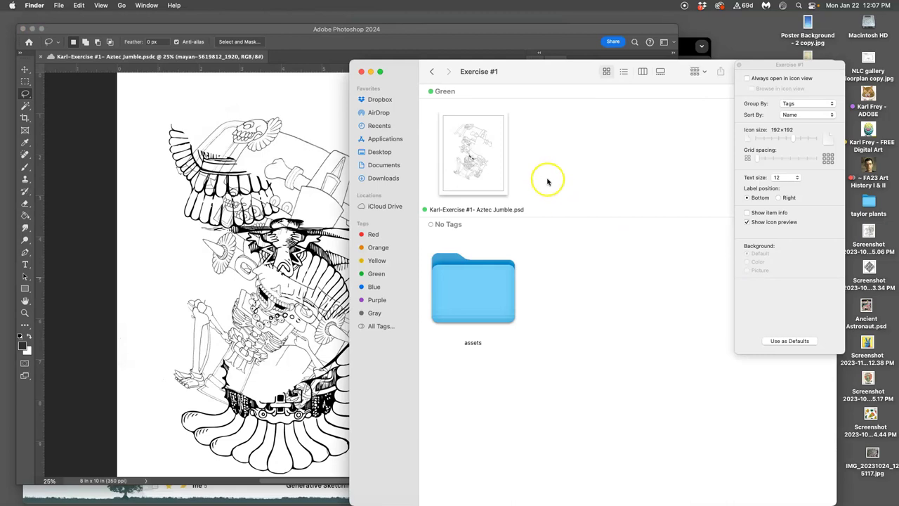
key(F11)
click(753, 275)
drag(756, 278, 574, 180)
right_click(508, 89)
click(554, 232)
Move the Aztec Jumble PSD into the class folder, replacing the older copy
key(F11)
key(F11)
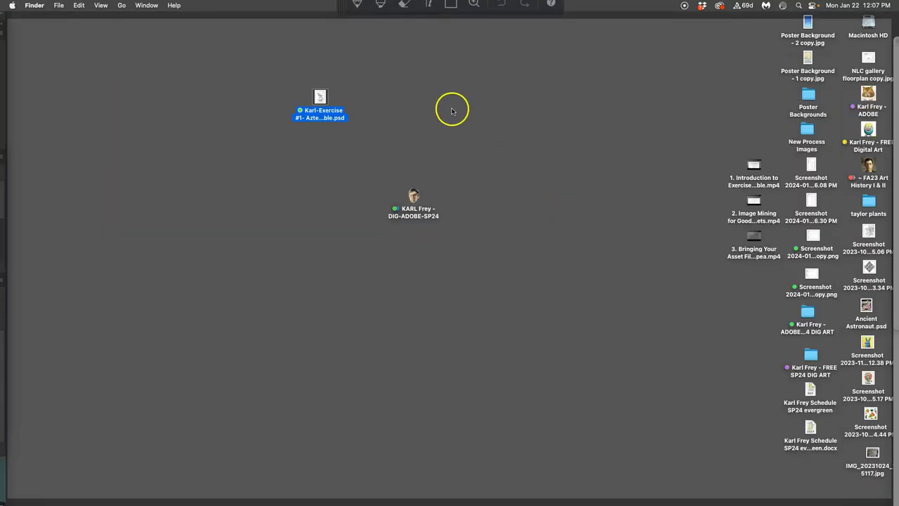
key(F11)
key(F11)
drag(319, 97, 433, 126)
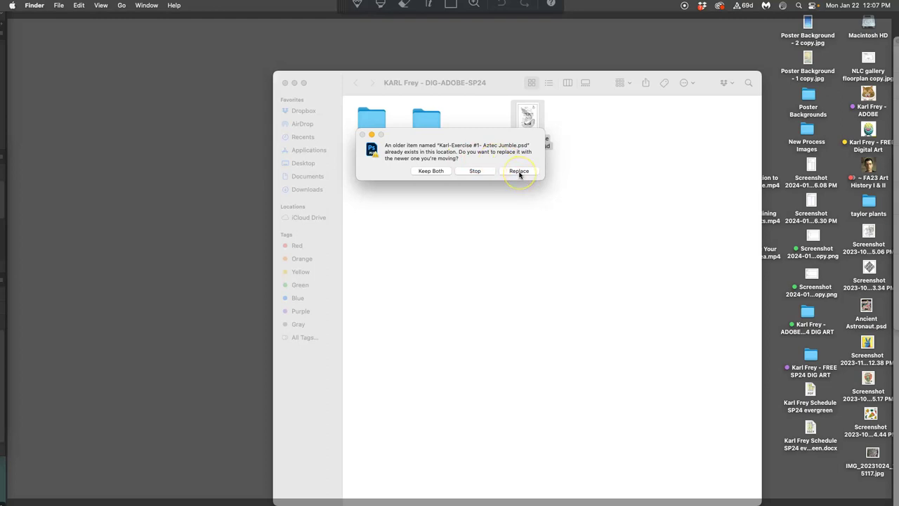
click(519, 171)
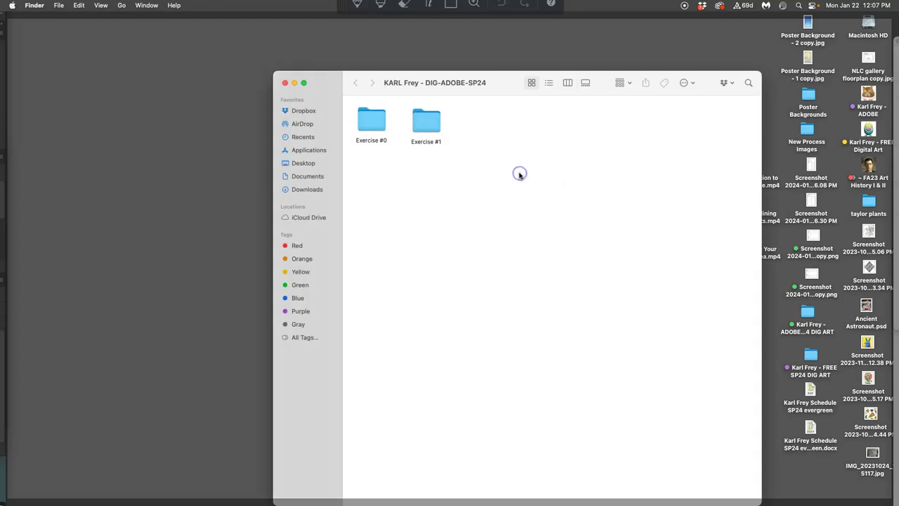
Open the Exercise #1 folder to check the replaced PSD
click(427, 139)
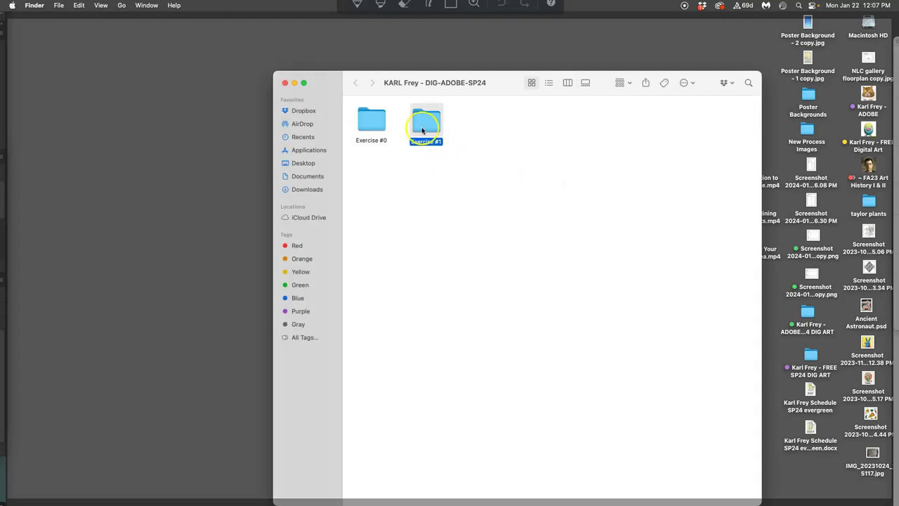
double_click(427, 125)
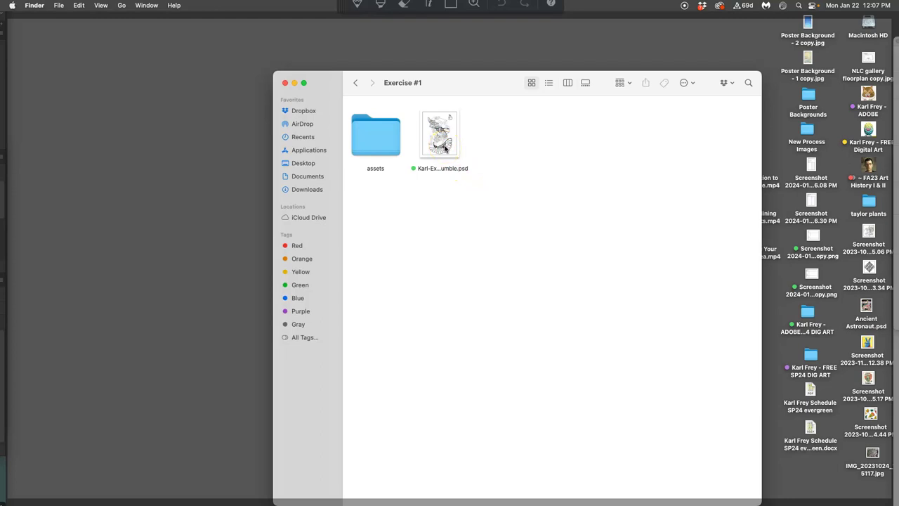
click(477, 150)
key(F11)
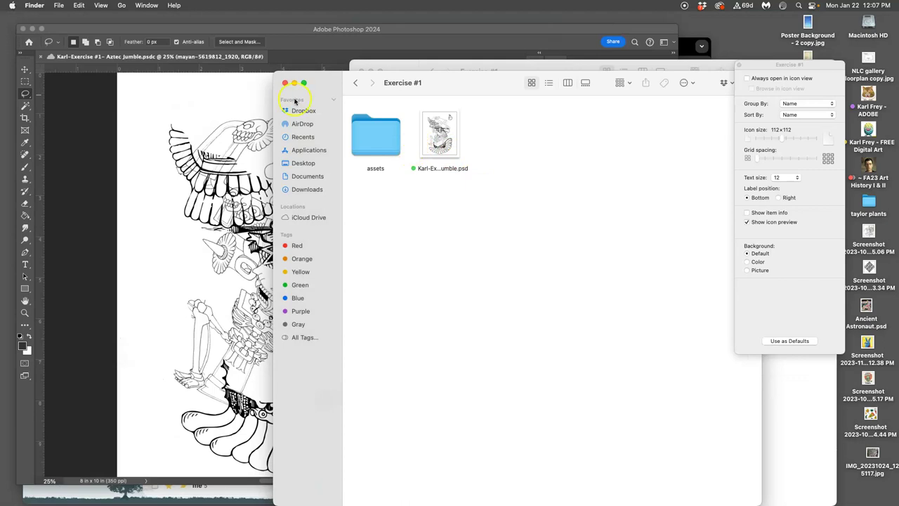
Send Photoshop to its Home screen, close it and the extra Exercise #1 windows, and minimize Gmail
click(236, 29)
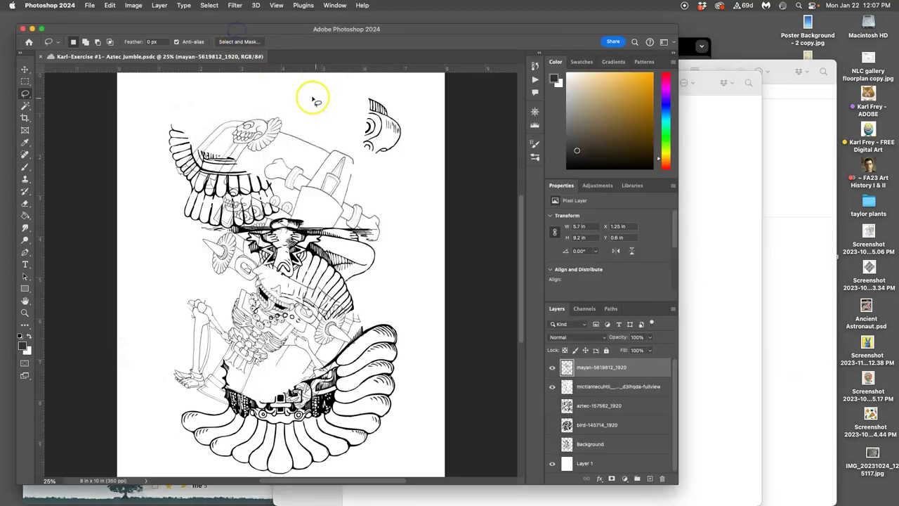
click(30, 43)
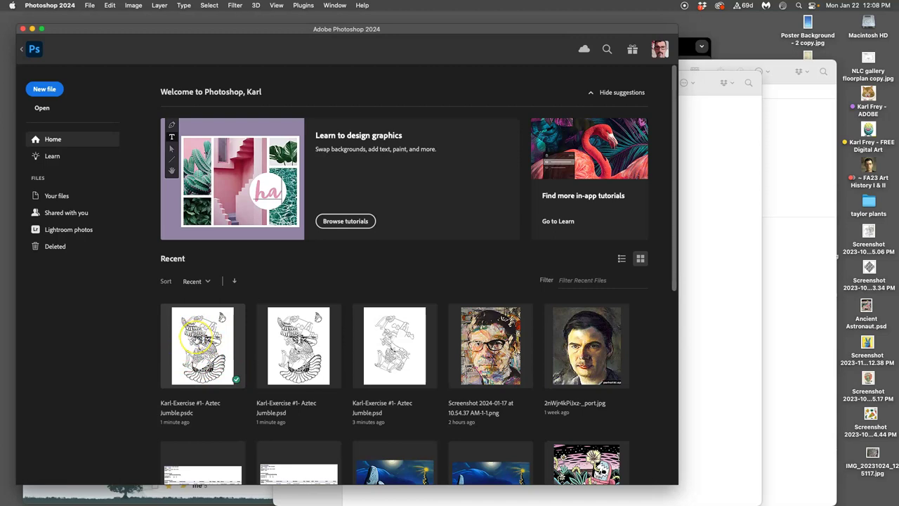
click(708, 180)
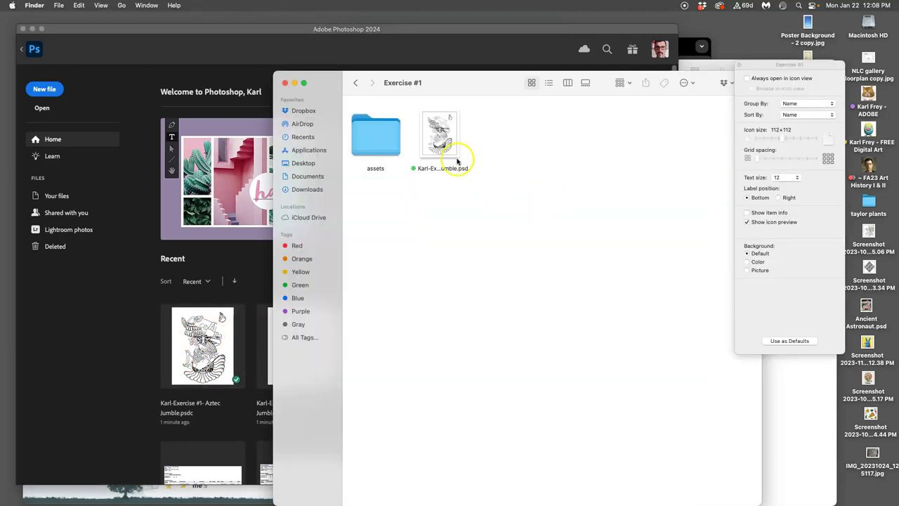
click(284, 83)
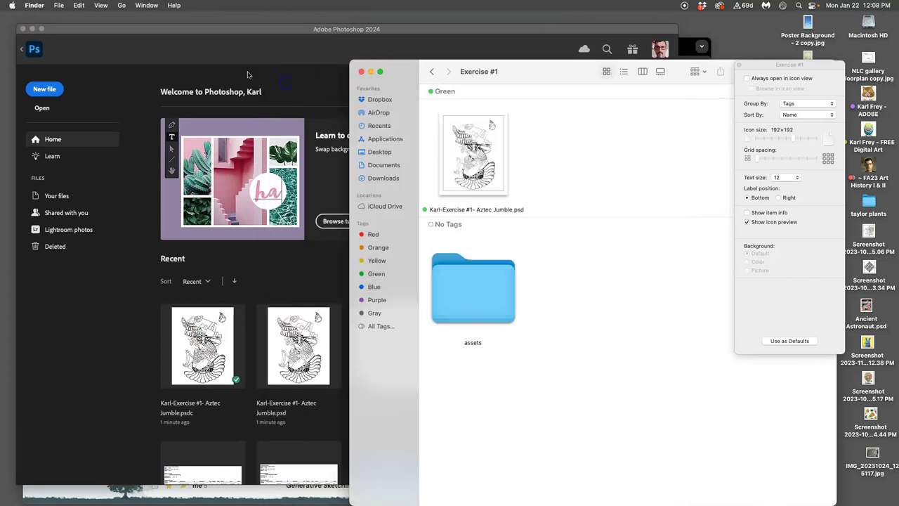
click(21, 29)
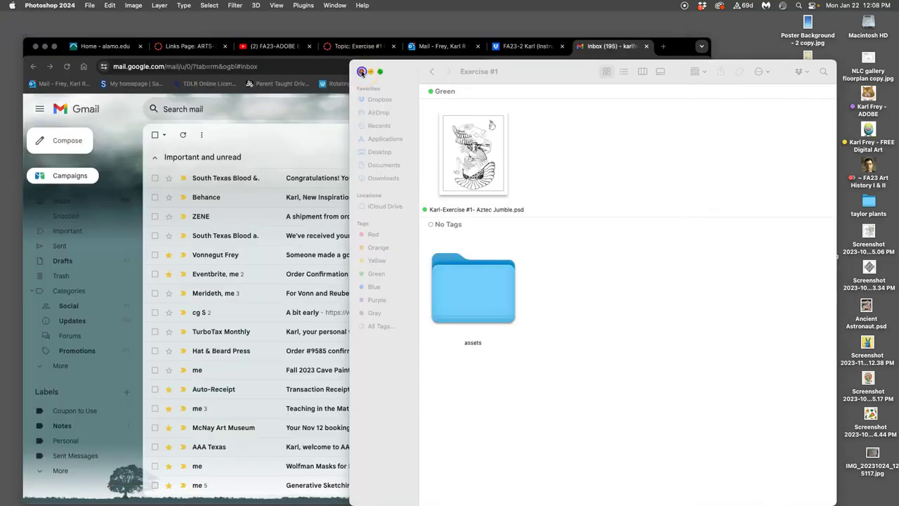
click(361, 71)
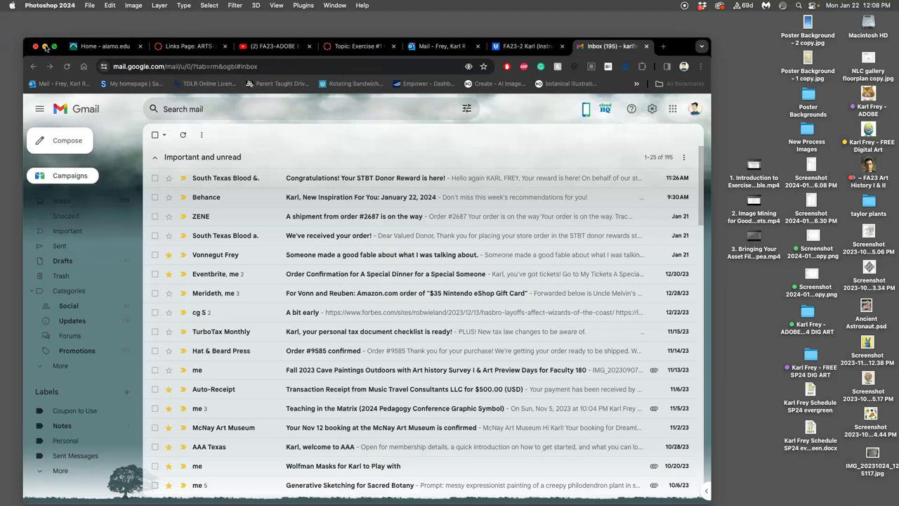
click(44, 47)
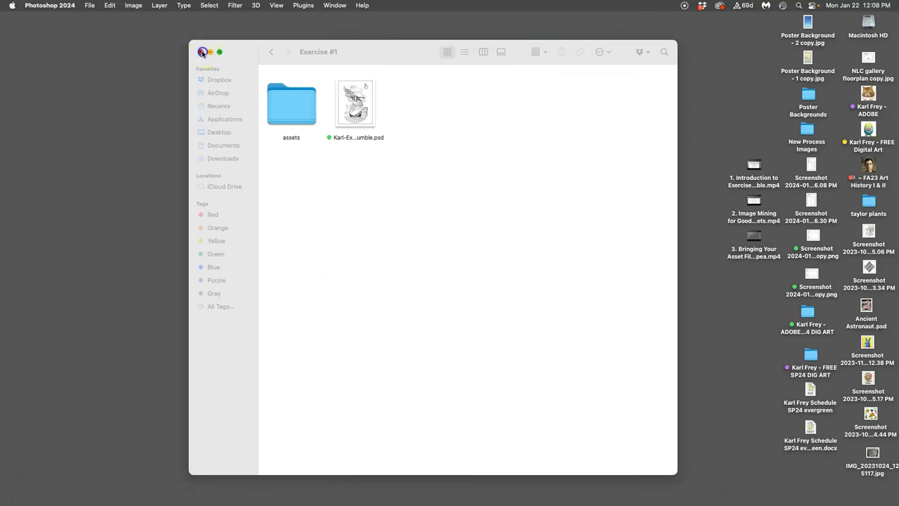
Close the Exercise #1 window and dismiss the Desktop View Options, leaving a clear desktop
click(201, 53)
click(461, 152)
key(super+j)
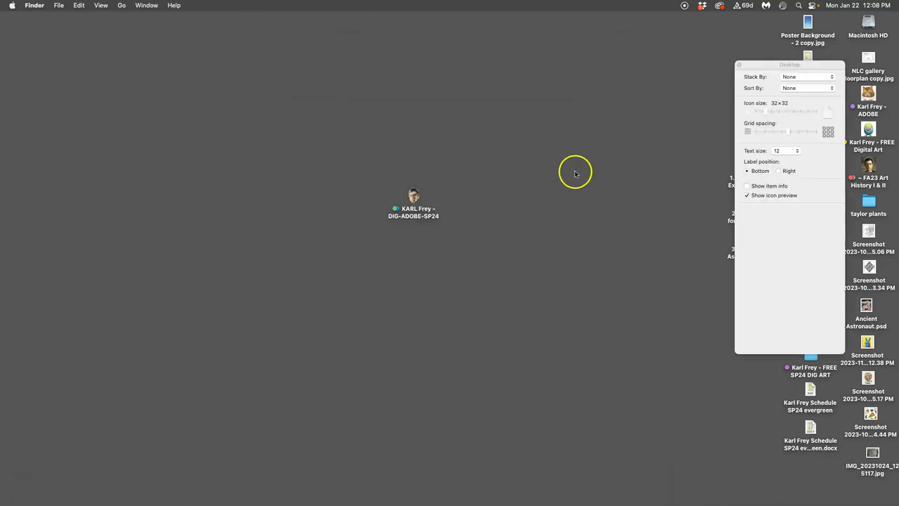
click(738, 64)
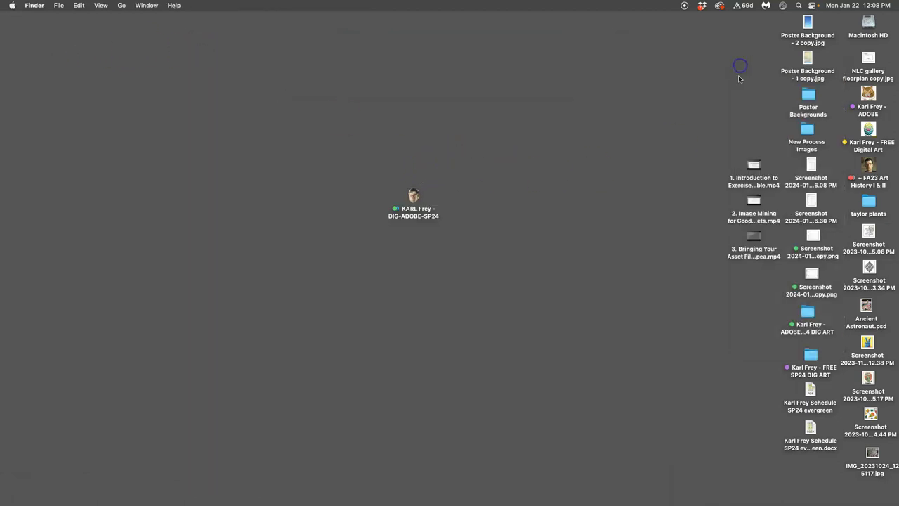
click(404, 204)
click(368, 214)
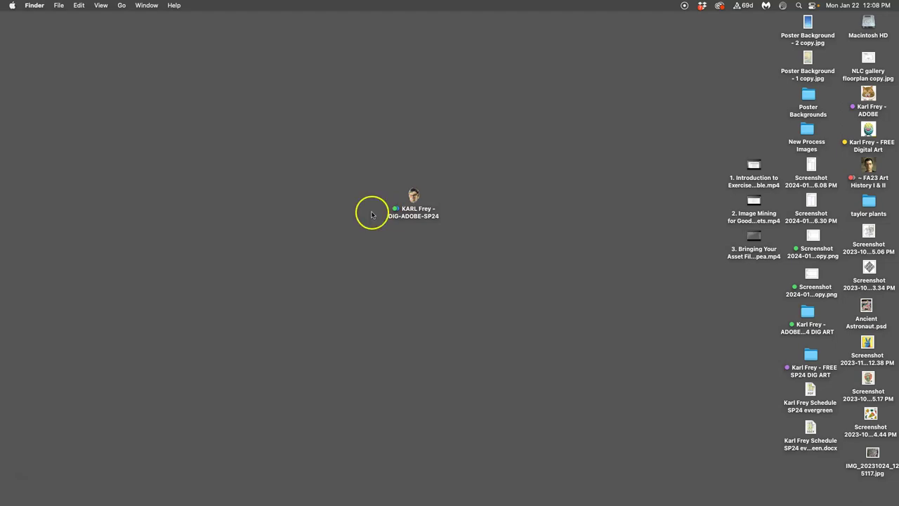
click(407, 177)
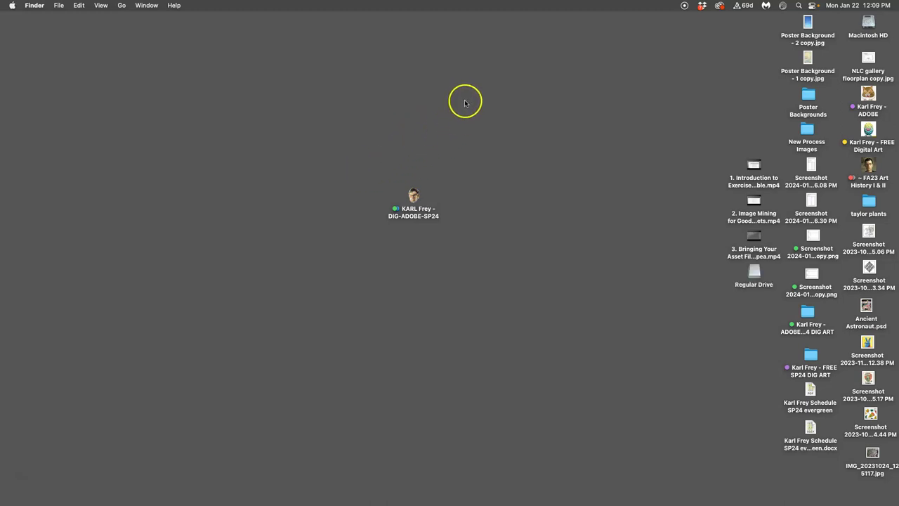
Move the Regular Drive into open space, dismiss the Dropbox prompt, and rename it with the owner's name
drag(752, 270, 580, 152)
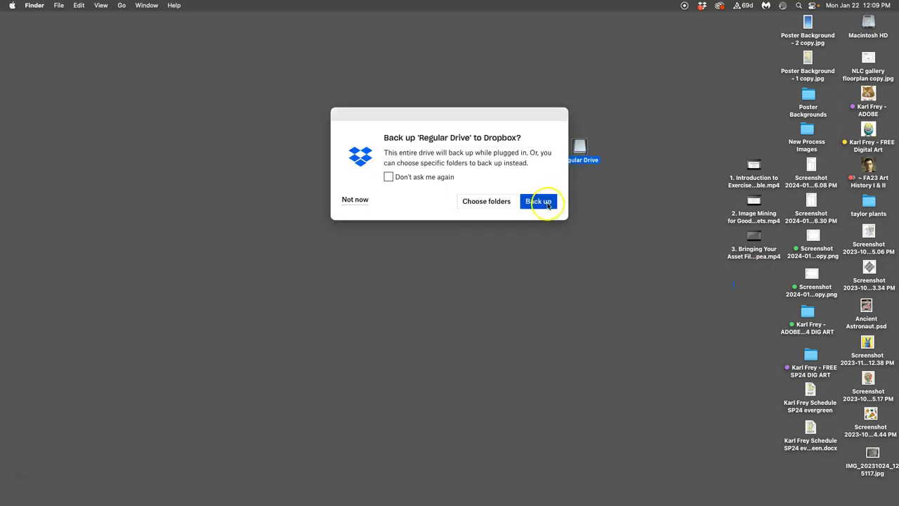
click(353, 200)
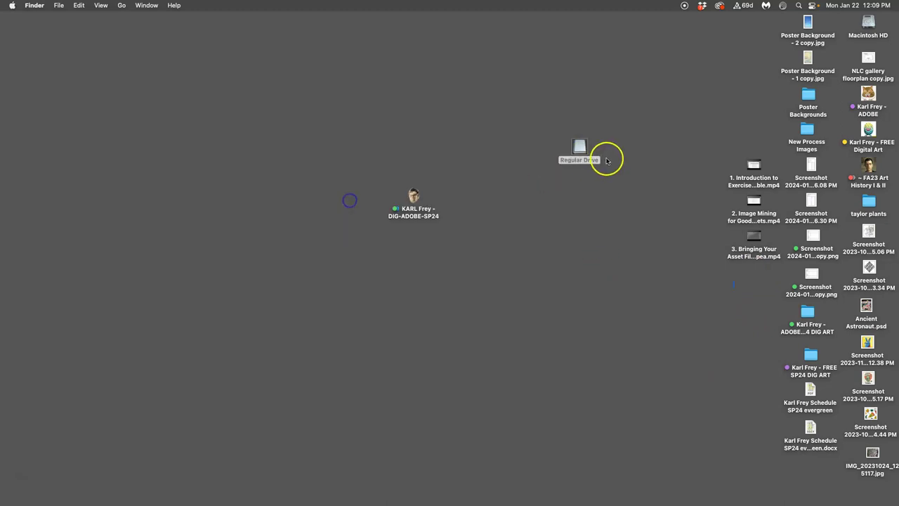
click(576, 161)
click(580, 160)
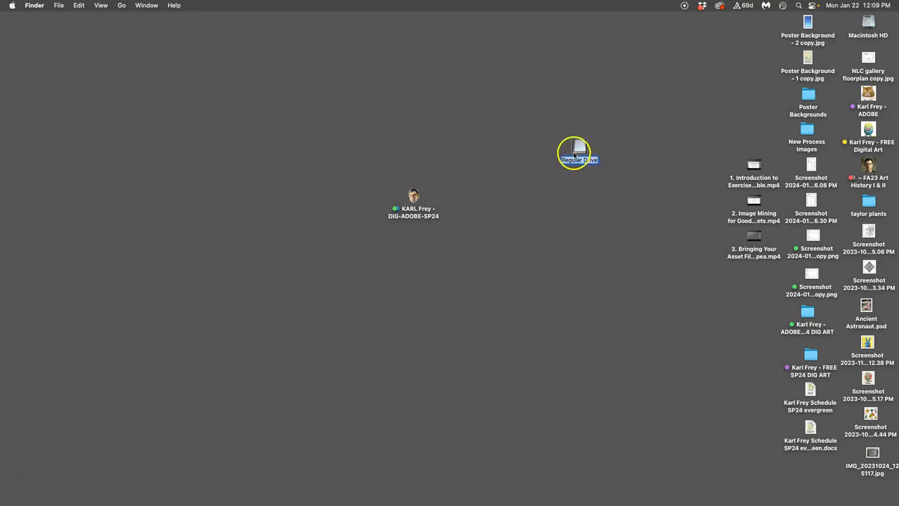
text(Karl Frey)
click(626, 155)
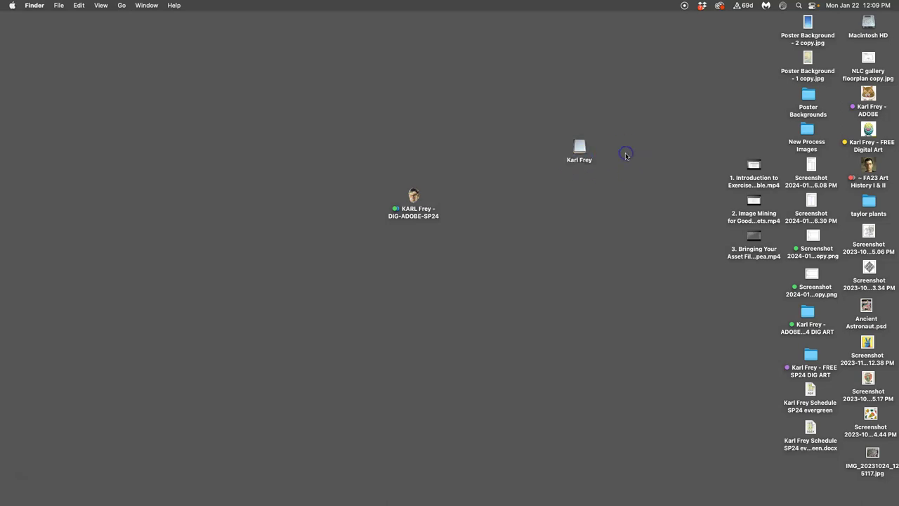
Tag the renamed drive blue, then reopen its tag options
right_click(582, 148)
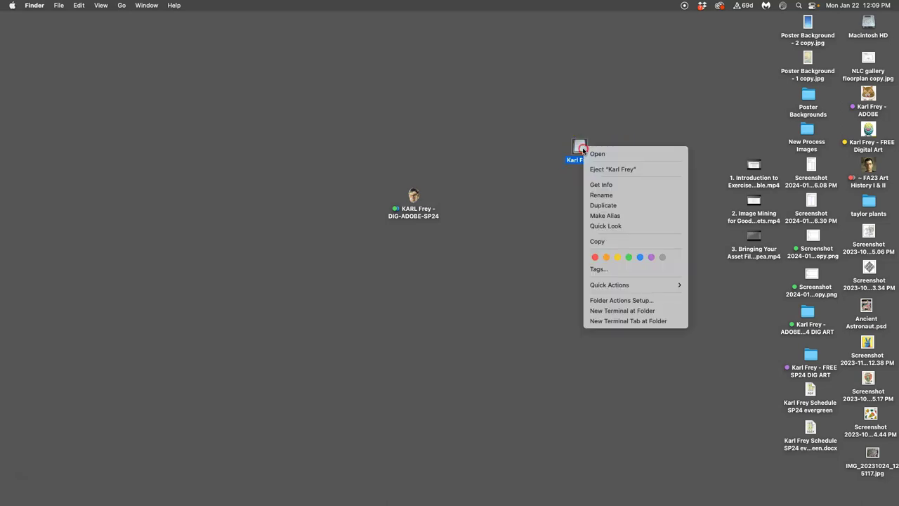
click(639, 257)
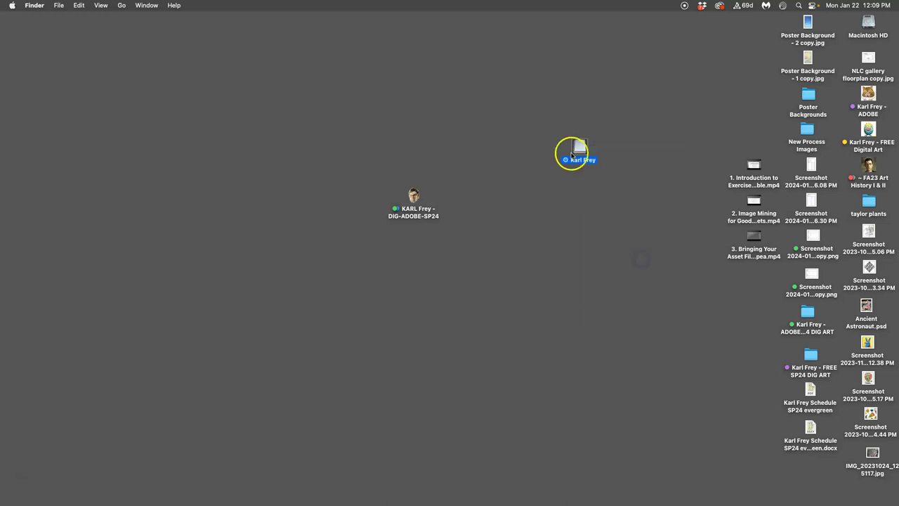
right_click(577, 159)
Retag the drive green, copy the DIG-ADOBE-SP24 class folder onto it, and open the drive
click(623, 270)
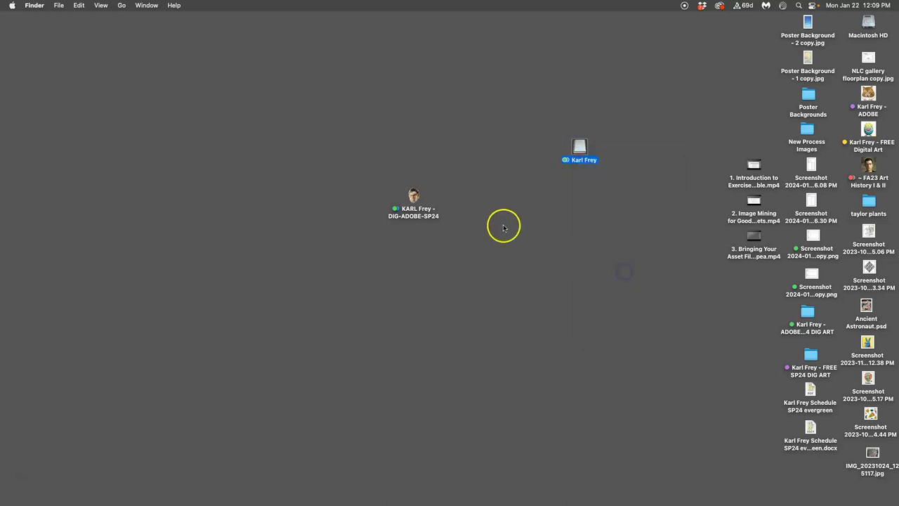
click(503, 224)
drag(414, 199, 577, 150)
double_click(579, 148)
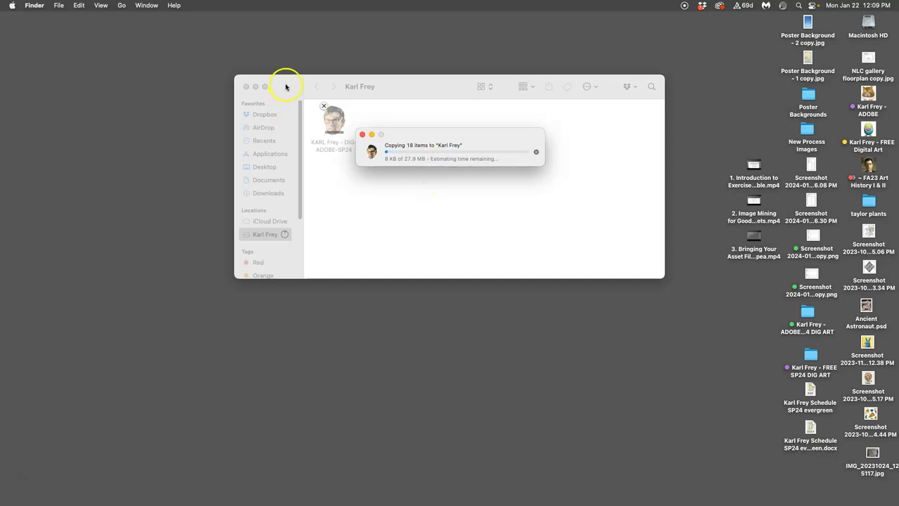
Move the drive window aside and drag the drive icon to the Trash to eject it
drag(286, 86, 294, 287)
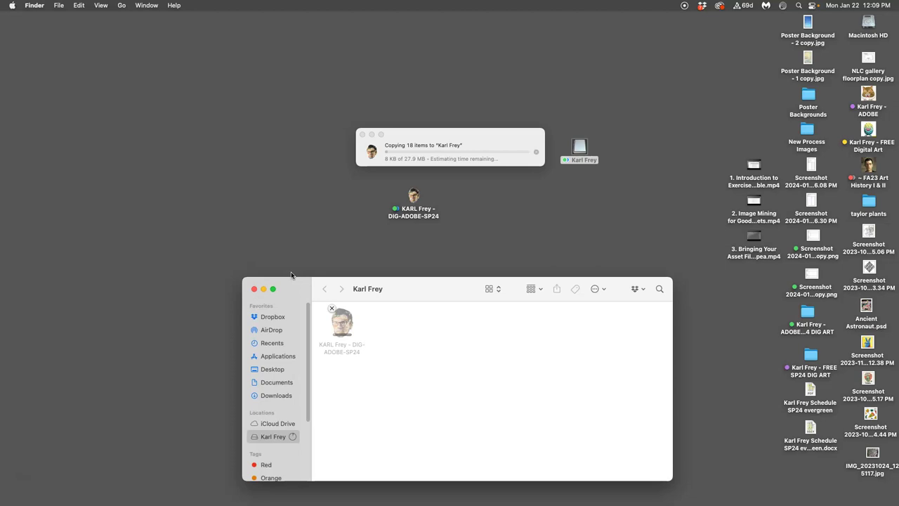
click(422, 243)
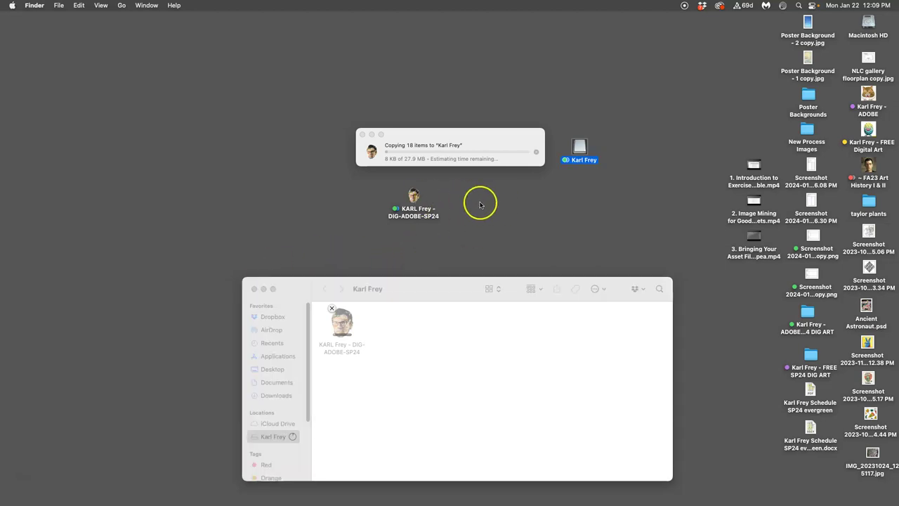
click(581, 147)
mouse_move(580, 147)
mouse_down()
mouse_move(116, 293)
mouse_move(3, 414)
mouse_move(2, 478)
mouse_move(13, 483)
mouse_up()
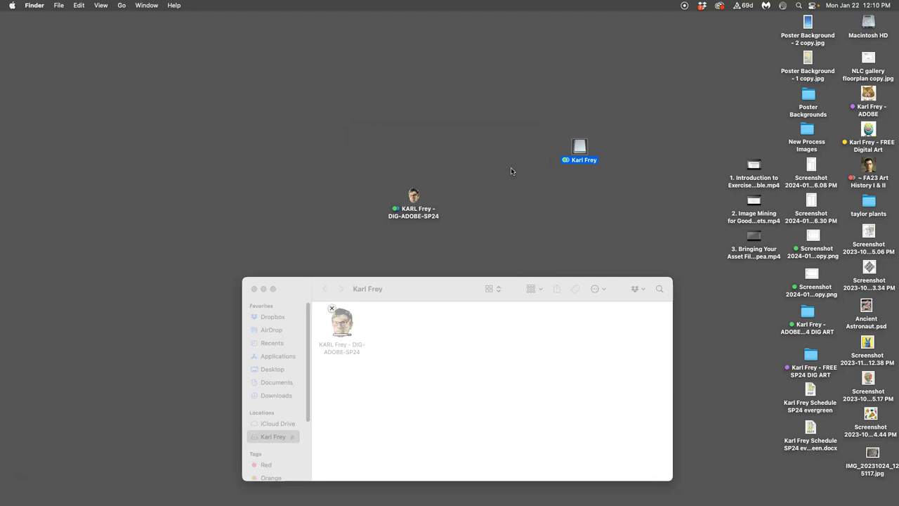
click(531, 190)
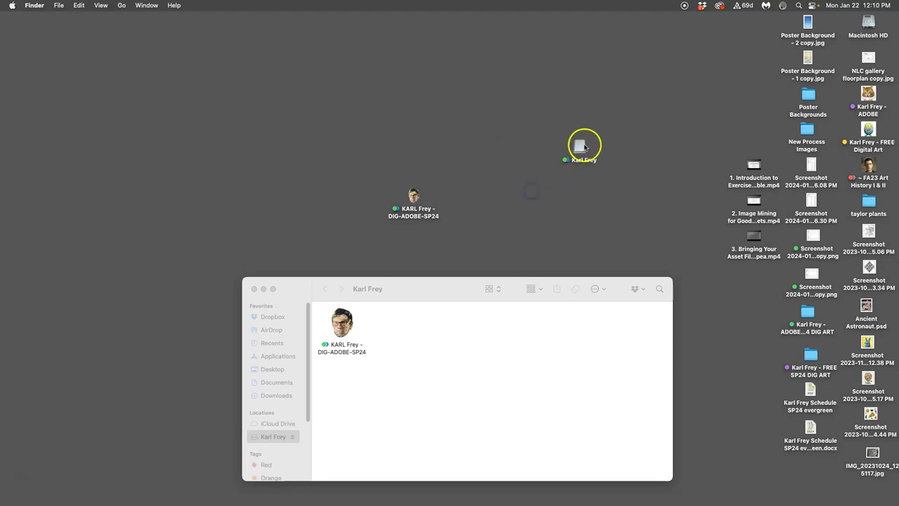
drag(583, 146, 520, 141)
right_click(524, 139)
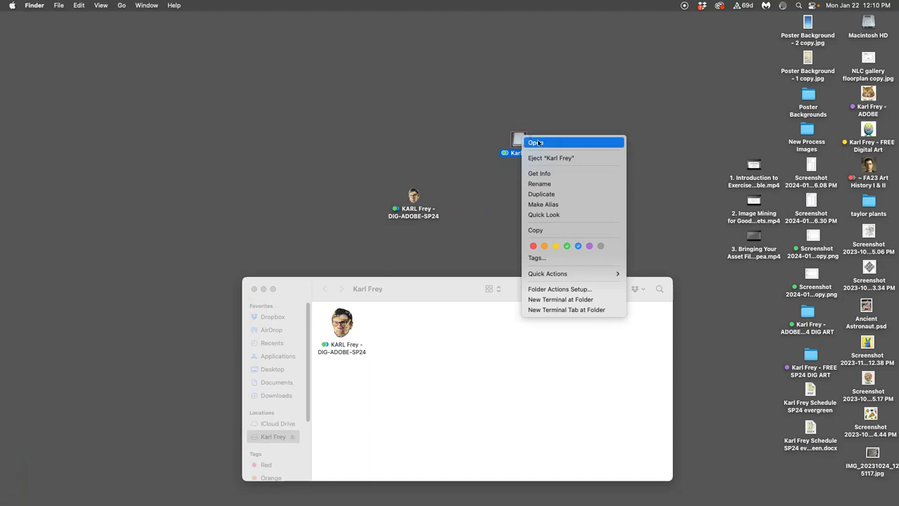
click(538, 157)
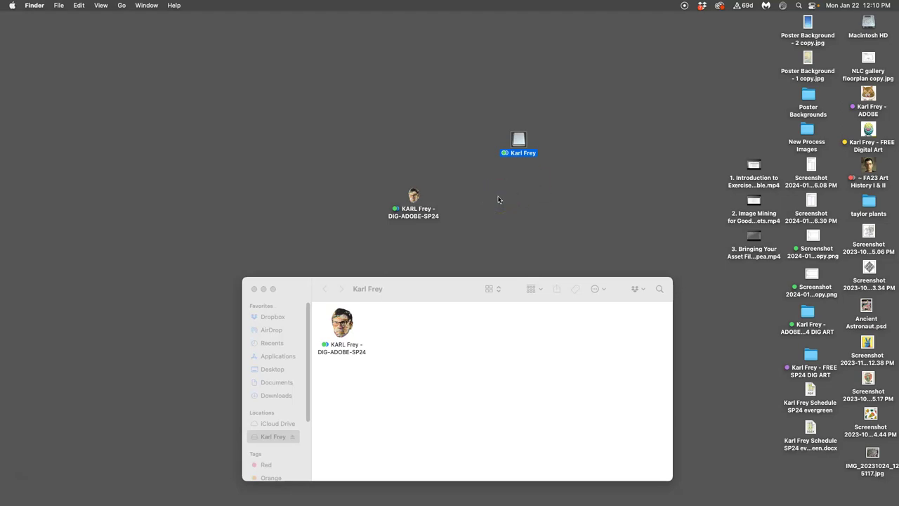
click(529, 199)
drag(421, 287, 476, 267)
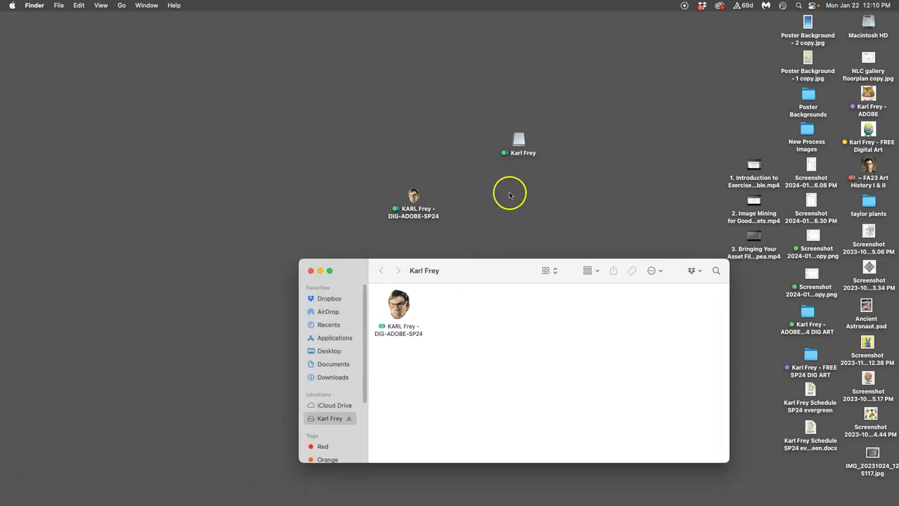
click(310, 271)
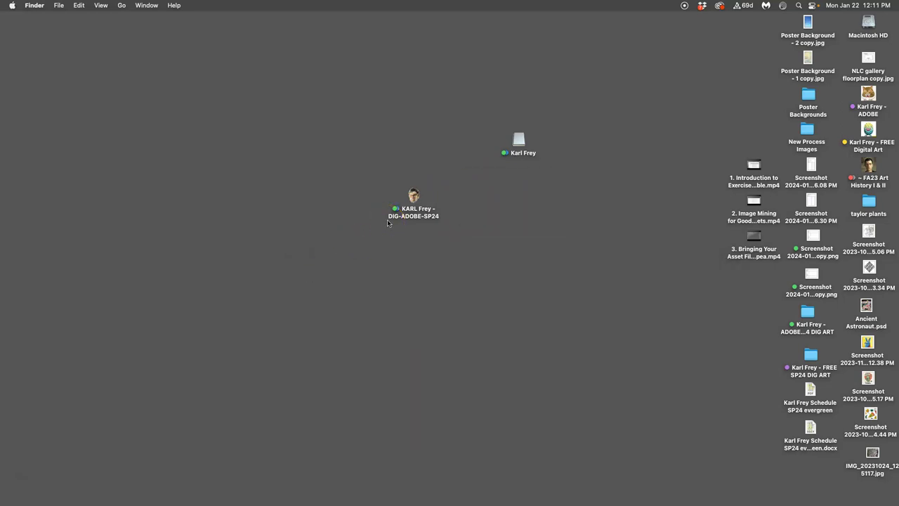
drag(387, 223, 9, 410)
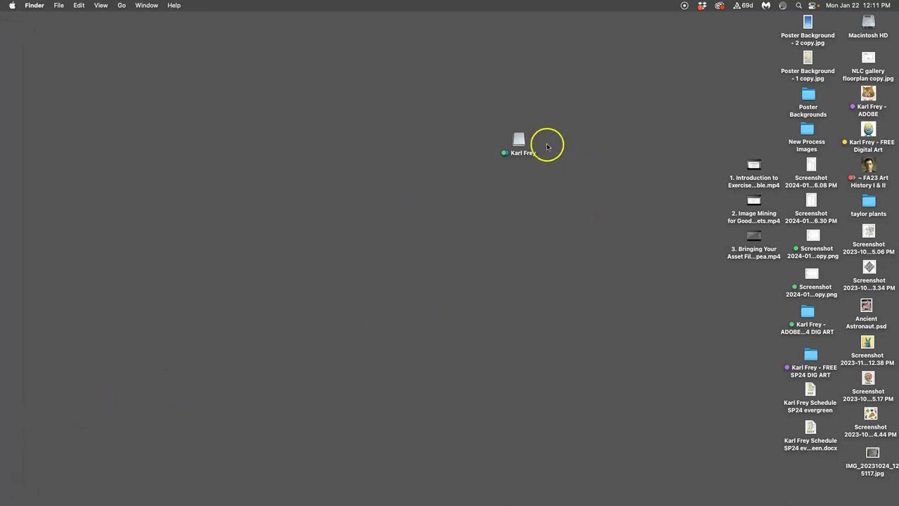
drag(523, 142, 3, 483)
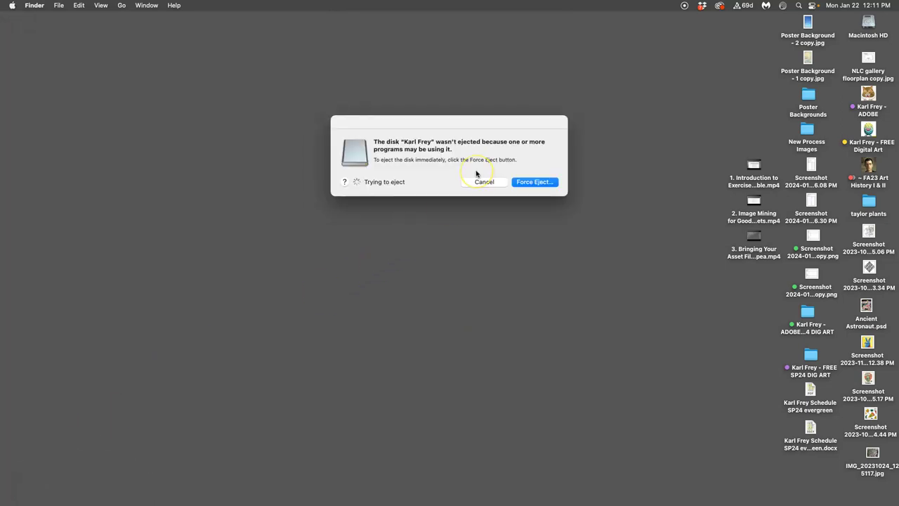
Dismiss the eject failure, check the class folder on the drive, and close its window
click(487, 181)
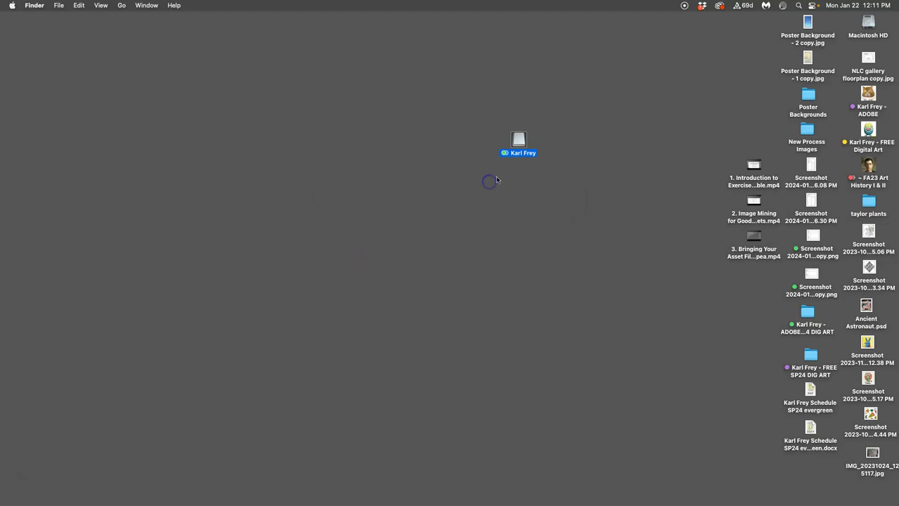
double_click(522, 144)
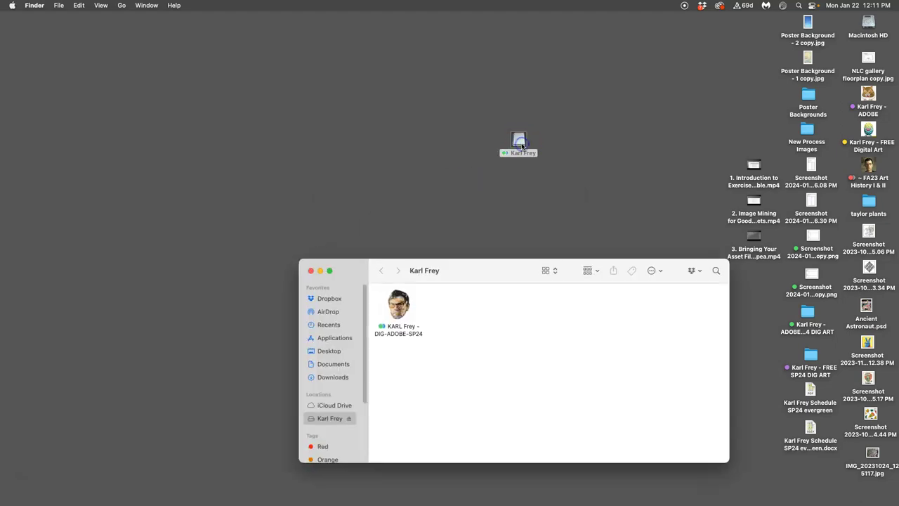
double_click(400, 306)
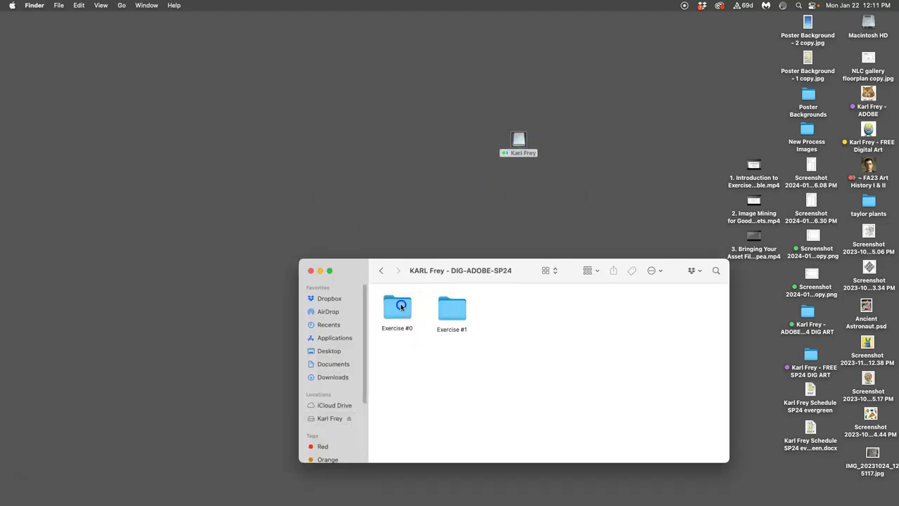
click(380, 271)
click(312, 271)
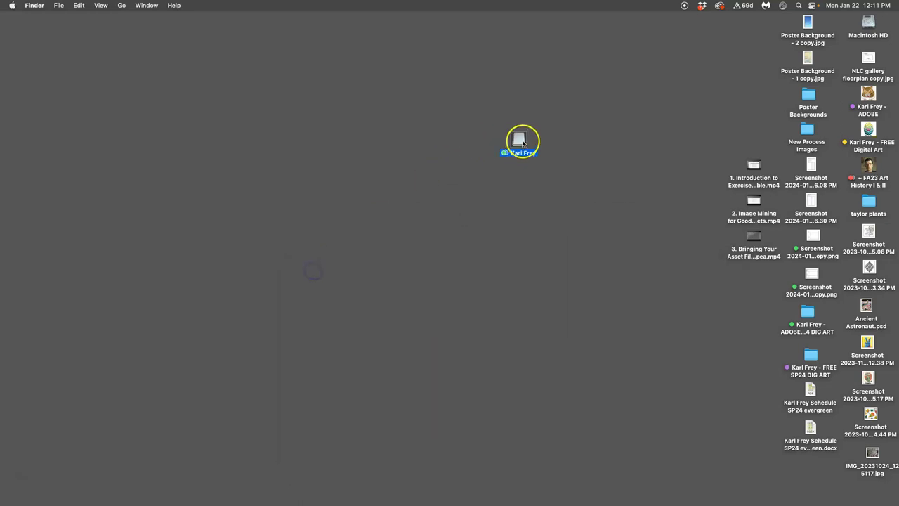
Try ejecting the drive again, move its icon lower, and cancel the failed eject
right_click(522, 143)
click(540, 163)
drag(518, 139, 227, 302)
click(258, 297)
double_click(225, 300)
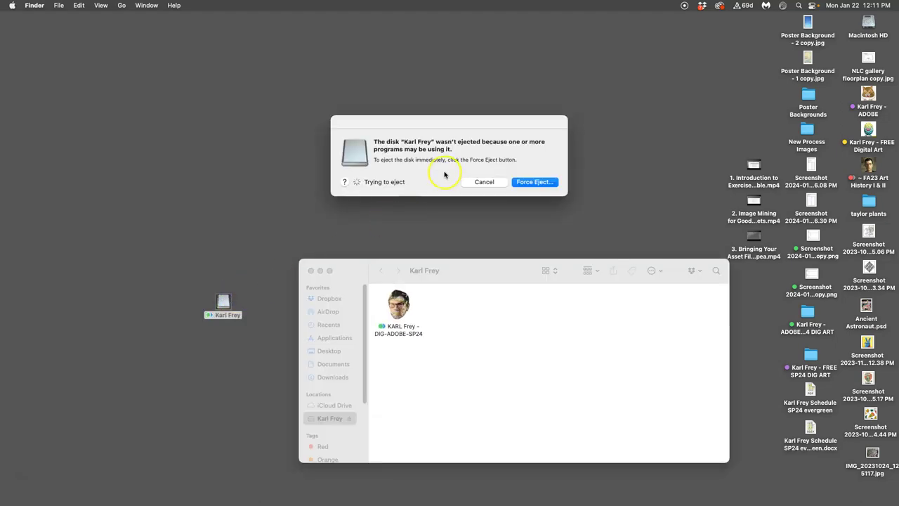
click(401, 222)
click(492, 184)
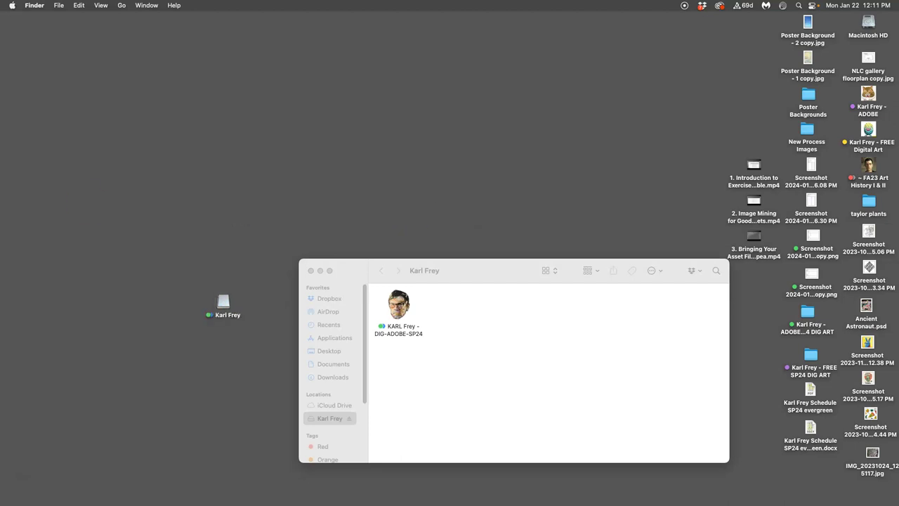
Quit Photoshop from the Dock so it releases the drive, and close the drive window
mouse_move(13, 179)
right_click(14, 143)
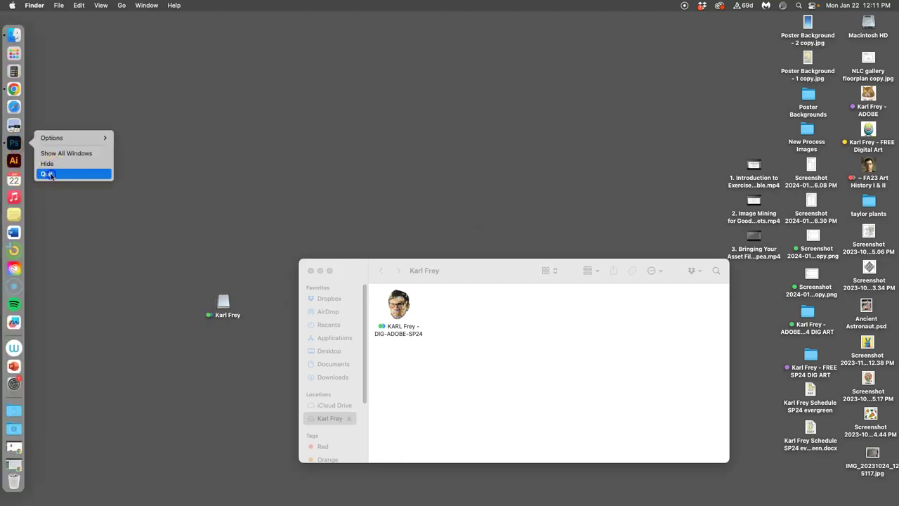
click(51, 174)
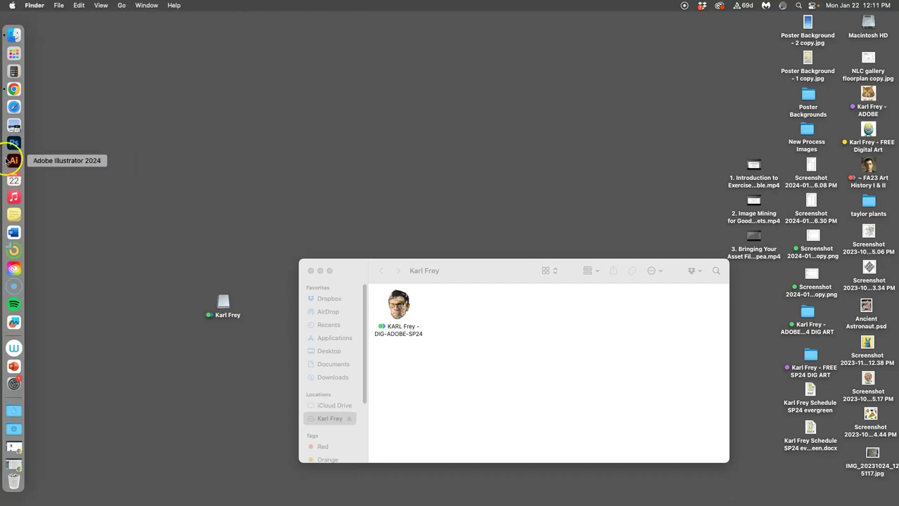
click(104, 160)
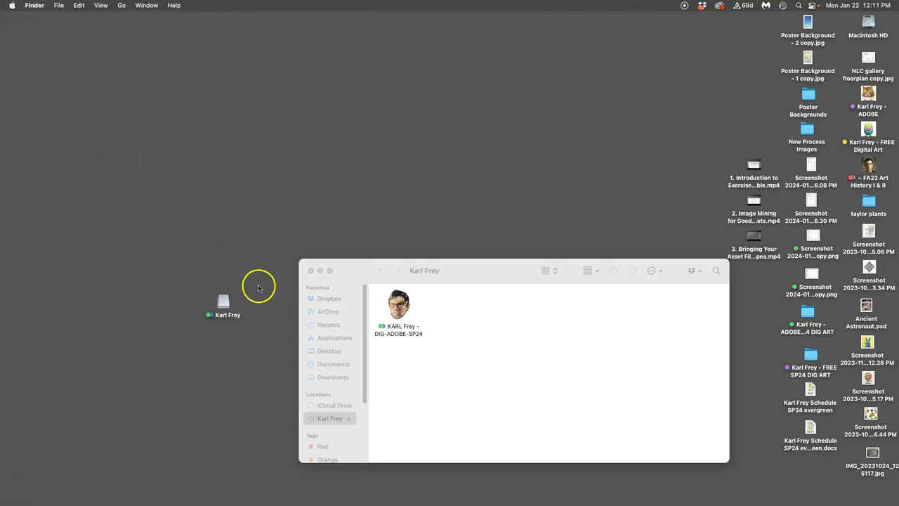
drag(354, 266, 349, 118)
click(396, 232)
click(306, 121)
Eject the USB drive, choosing Force Eject and confirming it
right_click(219, 305)
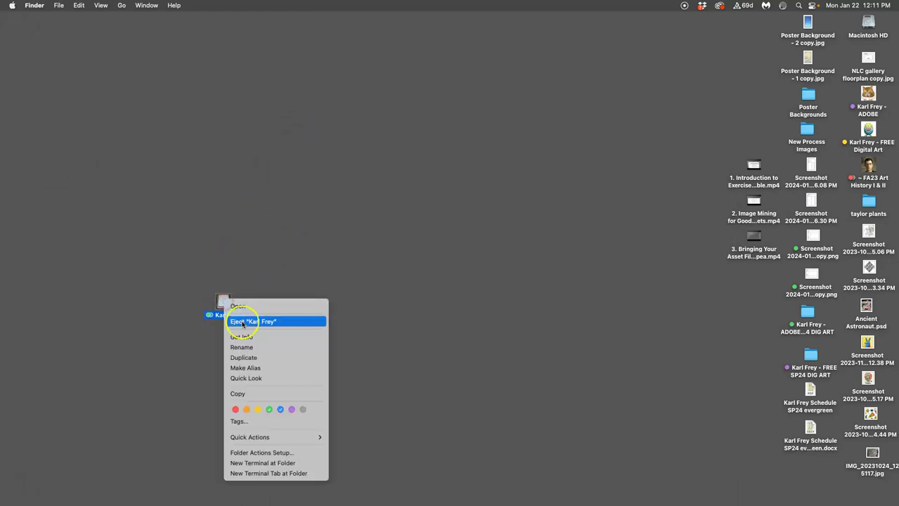
click(243, 321)
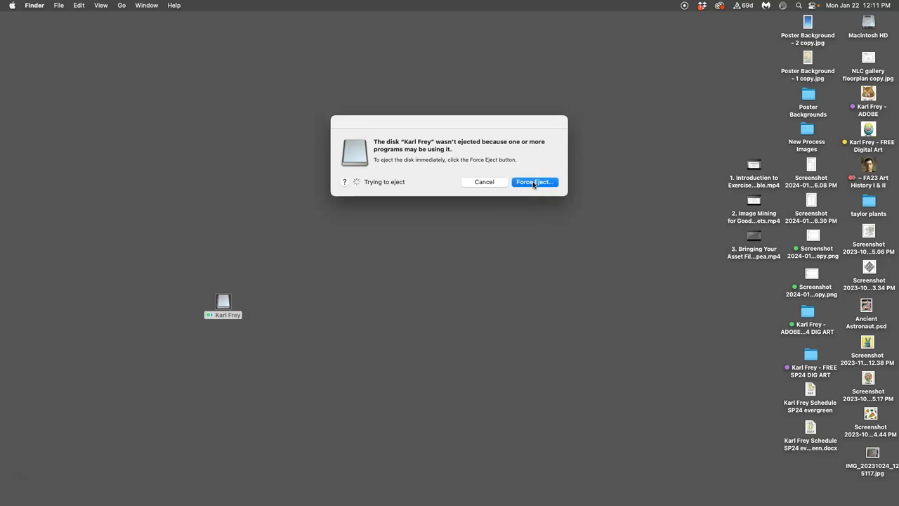
click(533, 183)
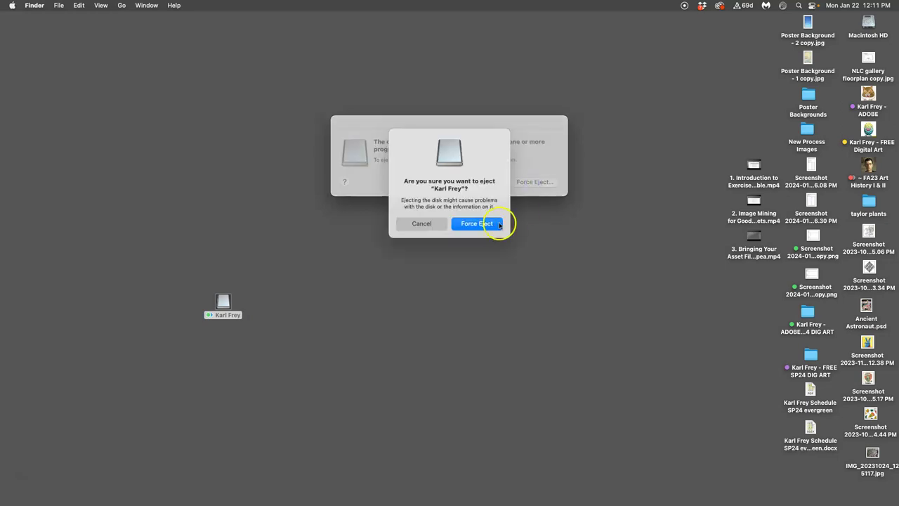
click(488, 228)
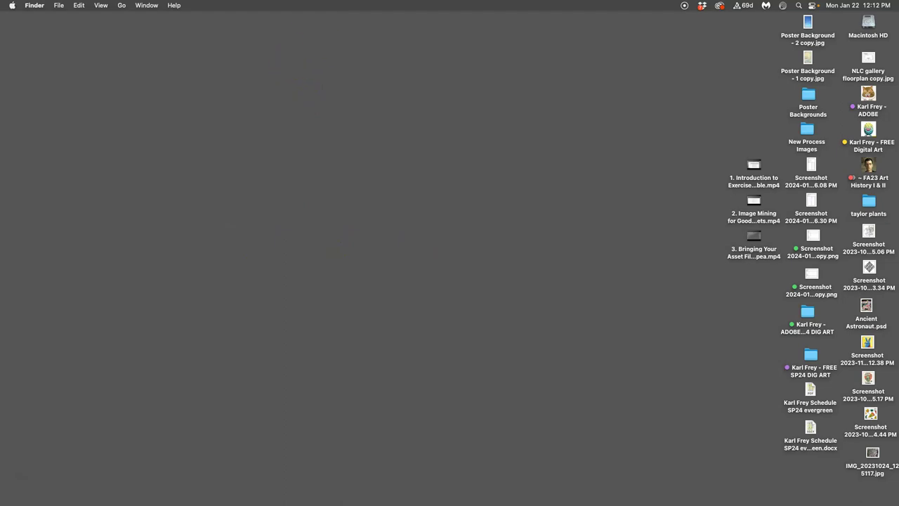
Open the drive's class folder and Exercise #1, decline the Dropbox backup, and close the window
click(228, 306)
double_click(229, 305)
click(400, 306)
double_click(400, 307)
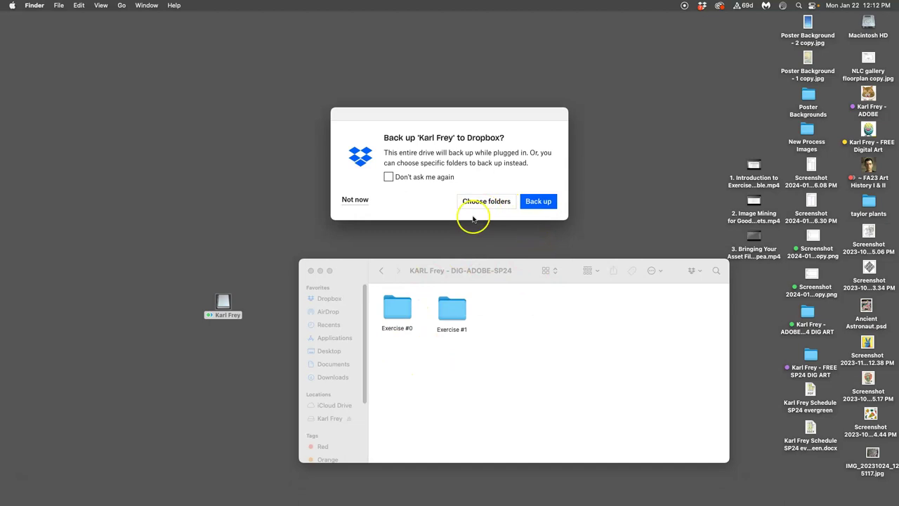
double_click(452, 309)
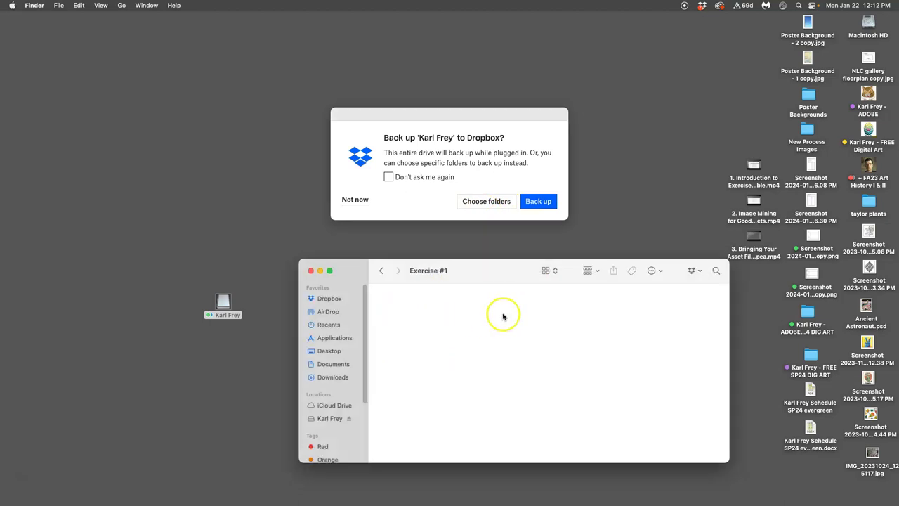
click(351, 201)
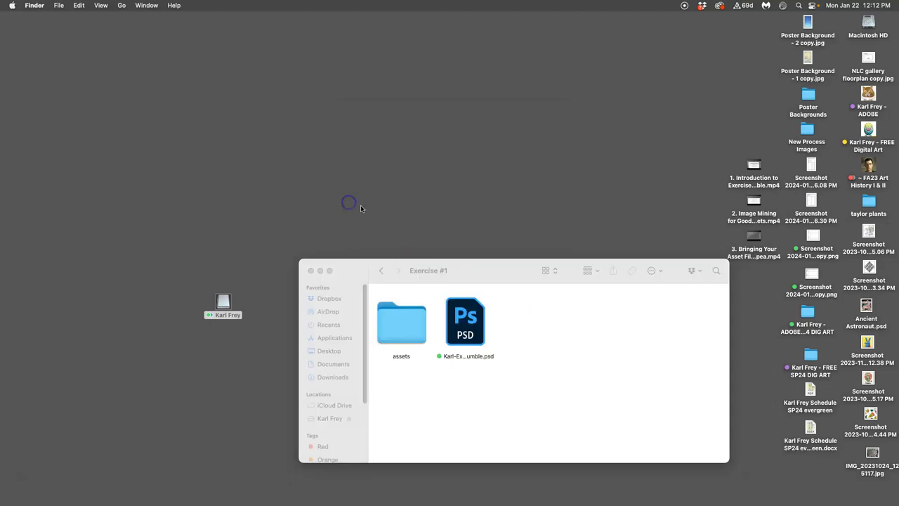
click(310, 271)
Eject the USB drive from its right-click menu, trying twice
right_click(222, 300)
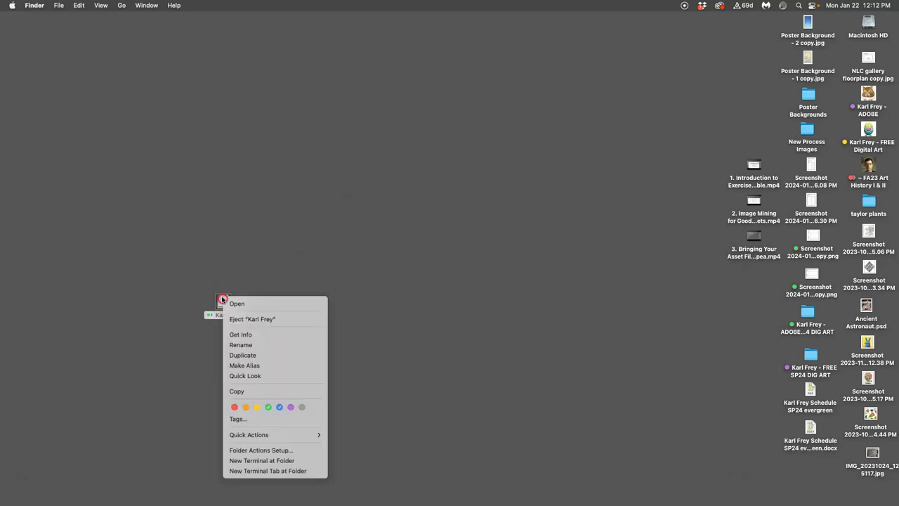
click(239, 319)
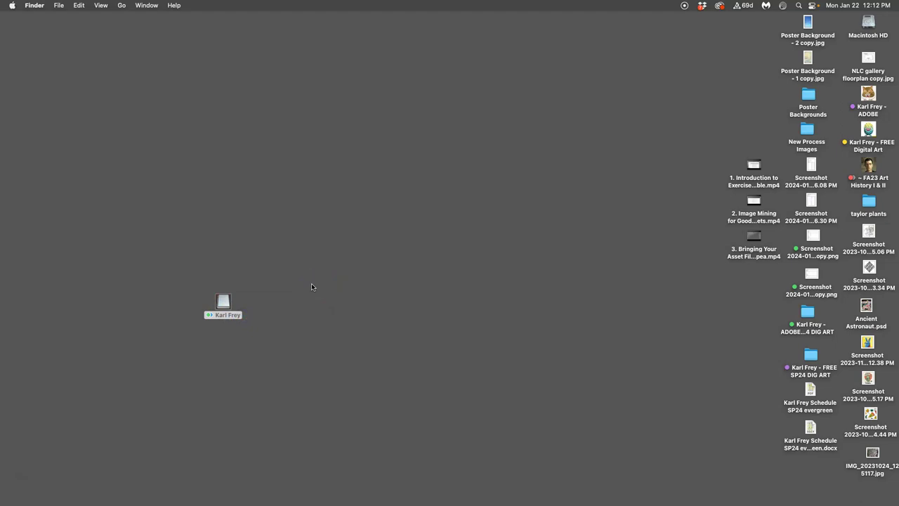
right_click(223, 301)
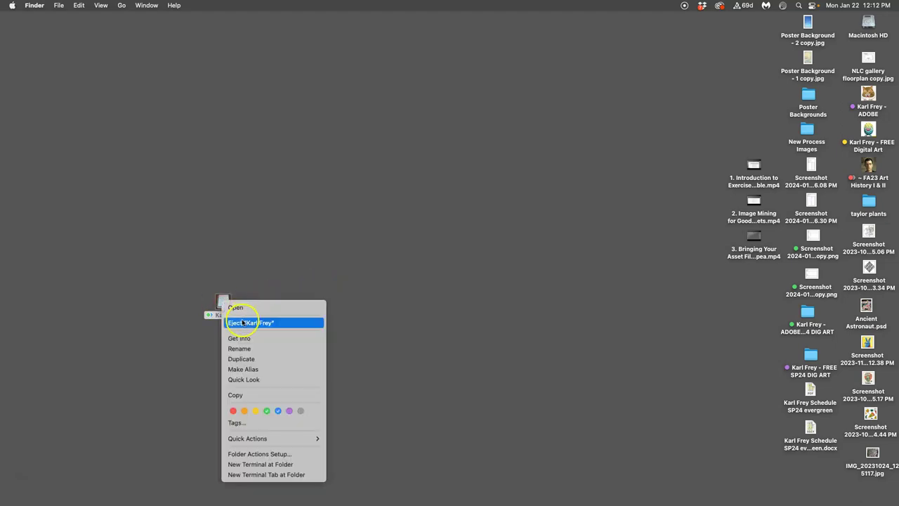
click(242, 322)
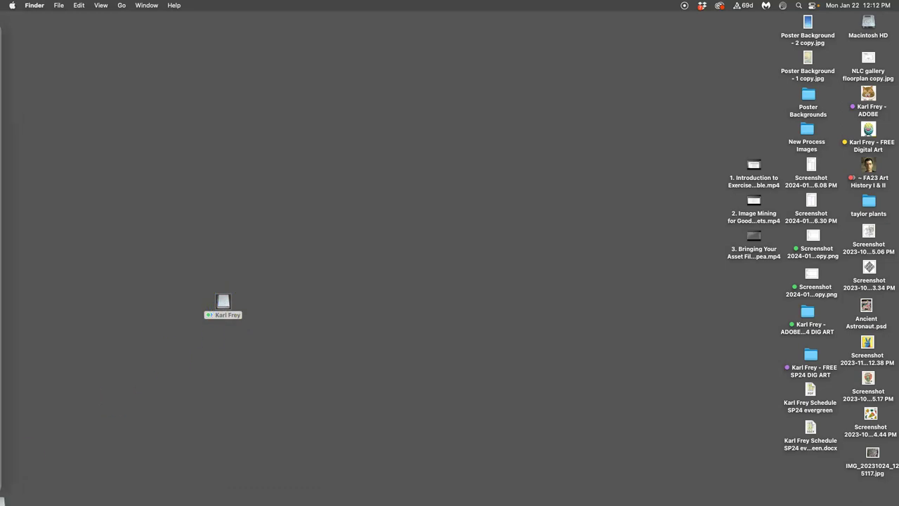
mouse_move(3, 462)
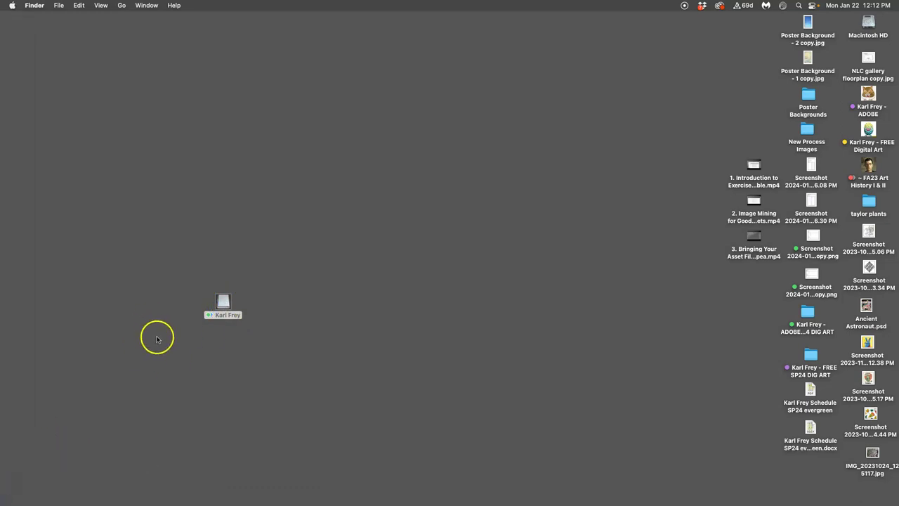